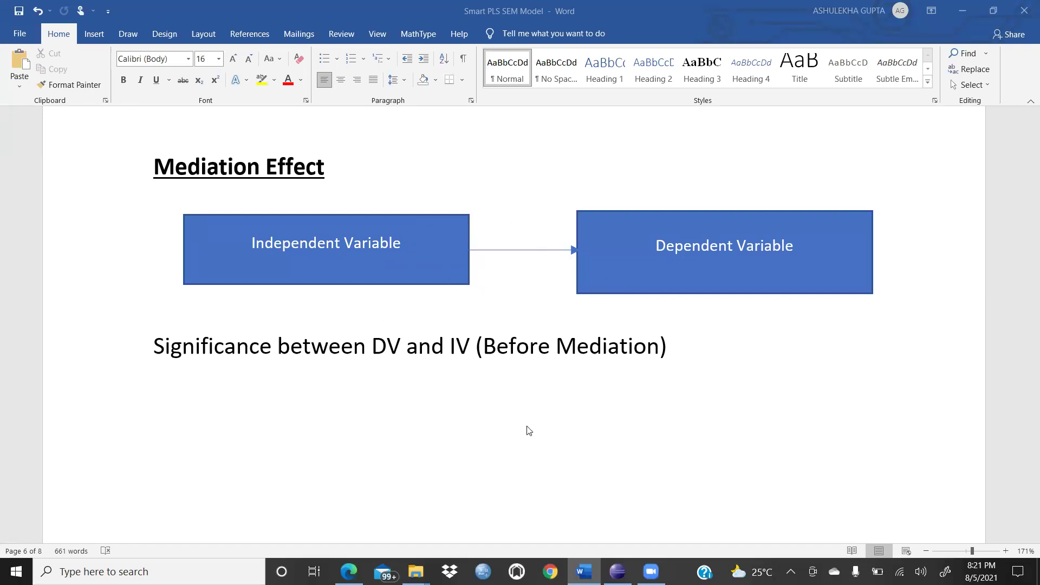
Skim the Mediation Effect section, covering the direct model, the mediator diagram and the mediation conditions.
scroll(500, 398, "down", 10)
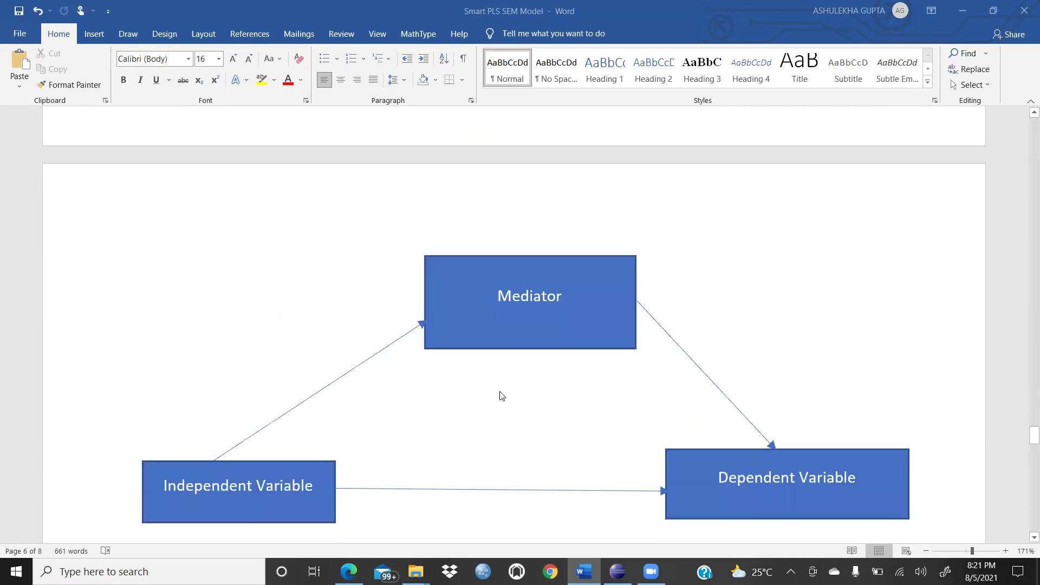
scroll(500, 396, "down", 1)
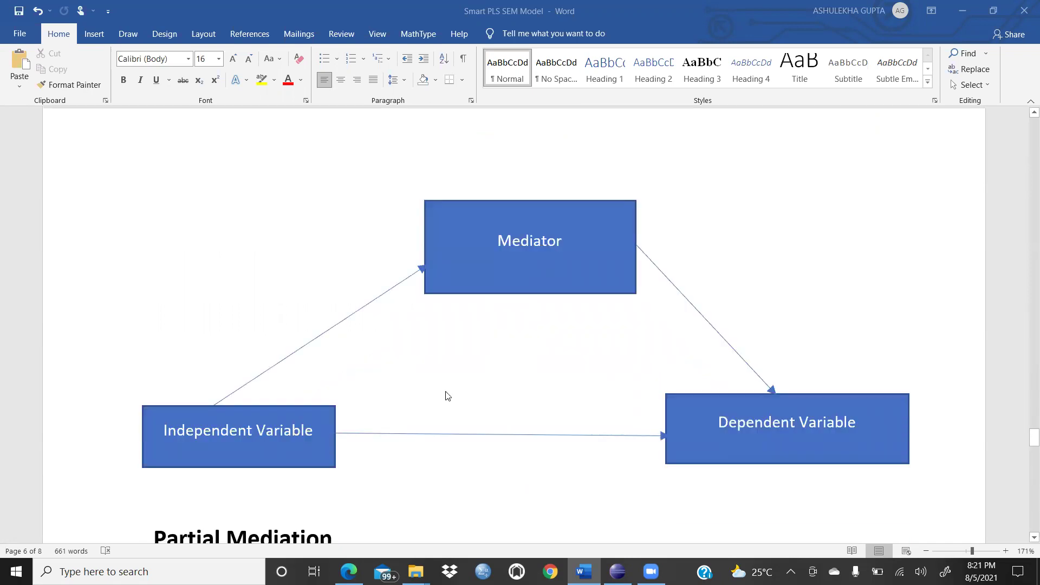
scroll(538, 252, "up", 1)
scroll(537, 252, "down", 6)
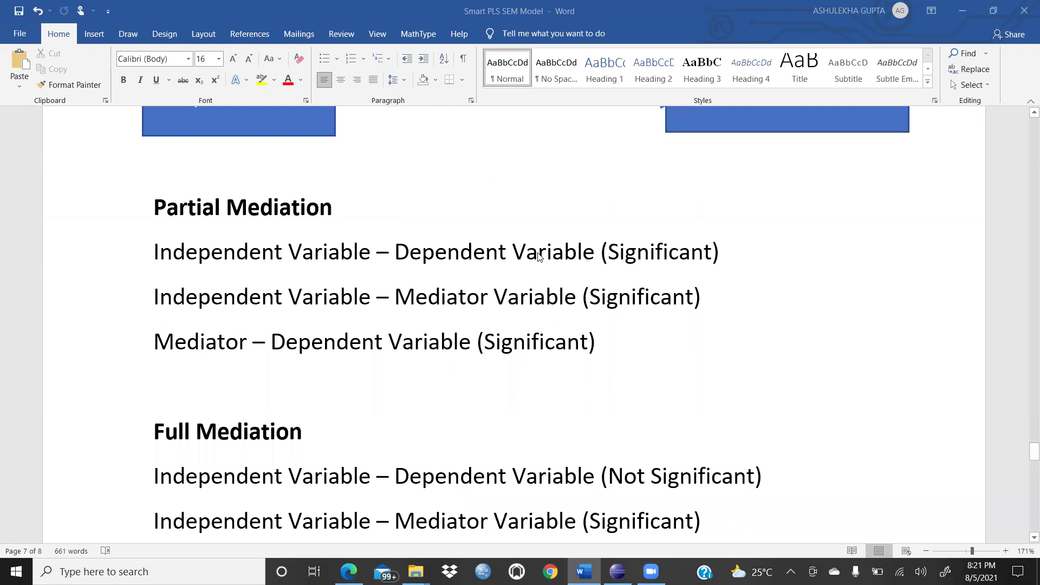
scroll(533, 255, "up", 2)
scroll(534, 258, "up", 4)
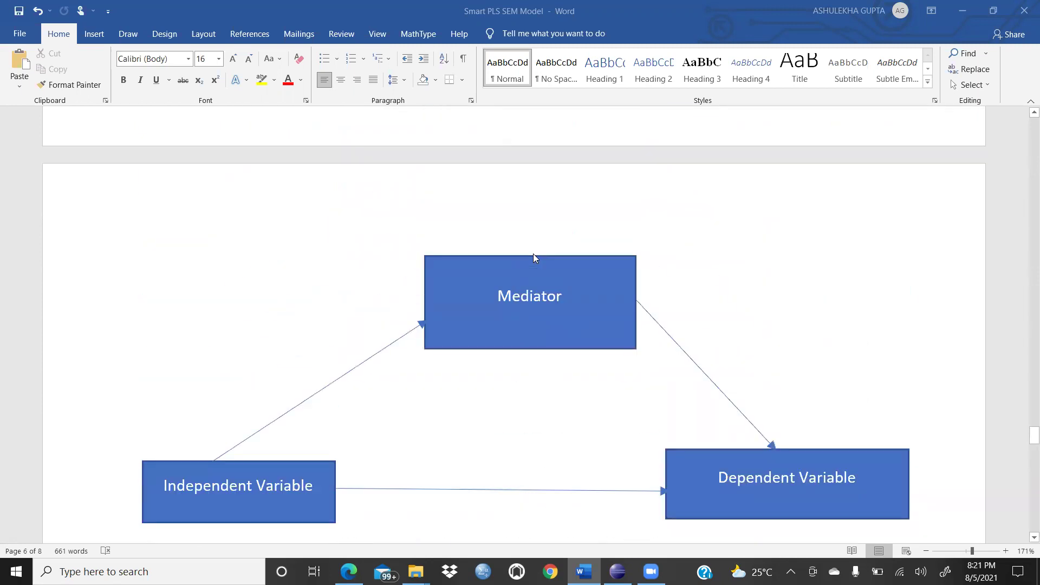
scroll(533, 253, "up", 8)
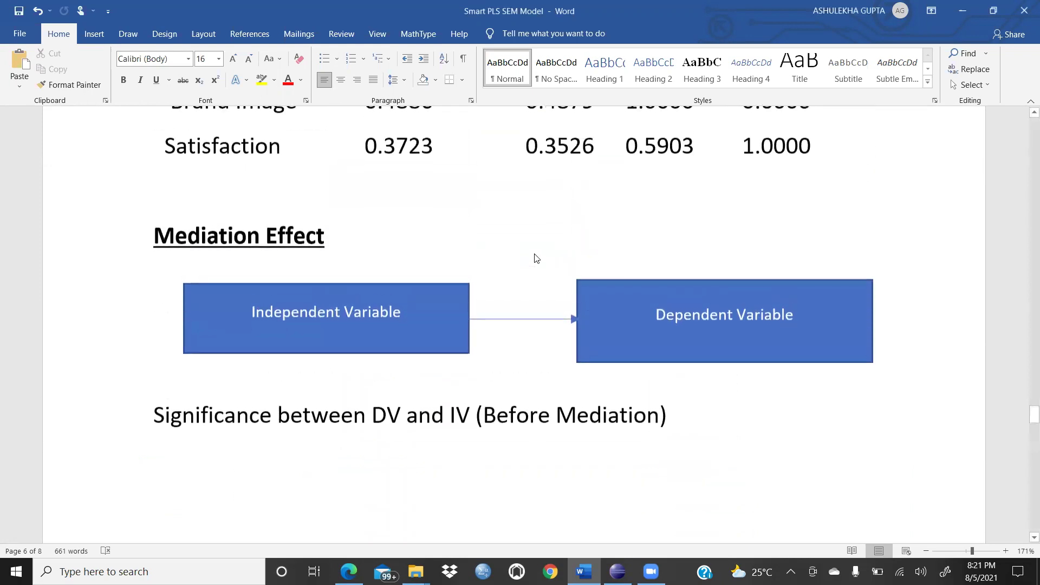
scroll(295, 301, "down", 2)
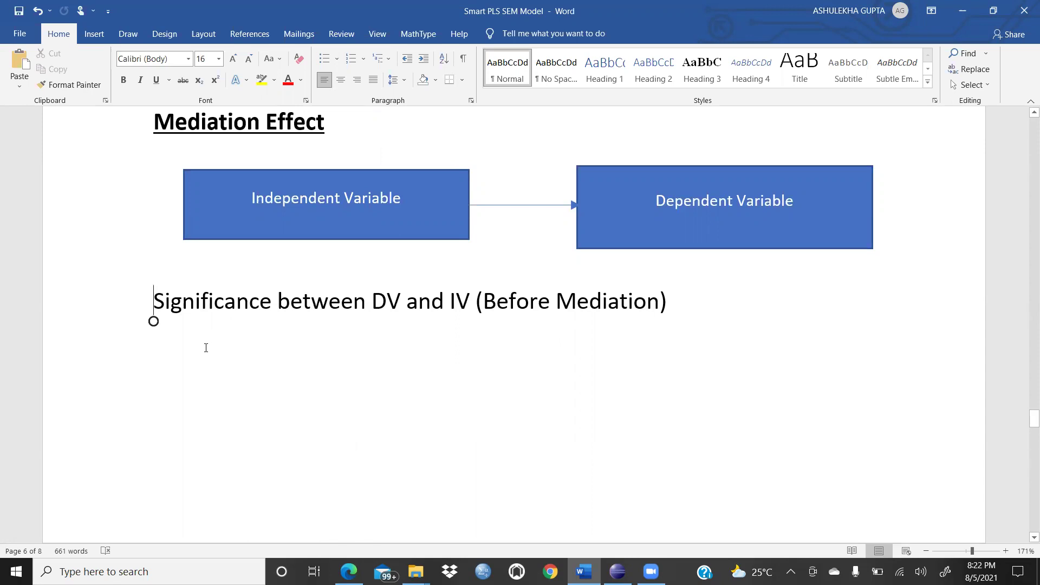
Examine the mediator diagram together with the three Partial Mediation conditions listed beneath it.
scroll(206, 348, "down", 10)
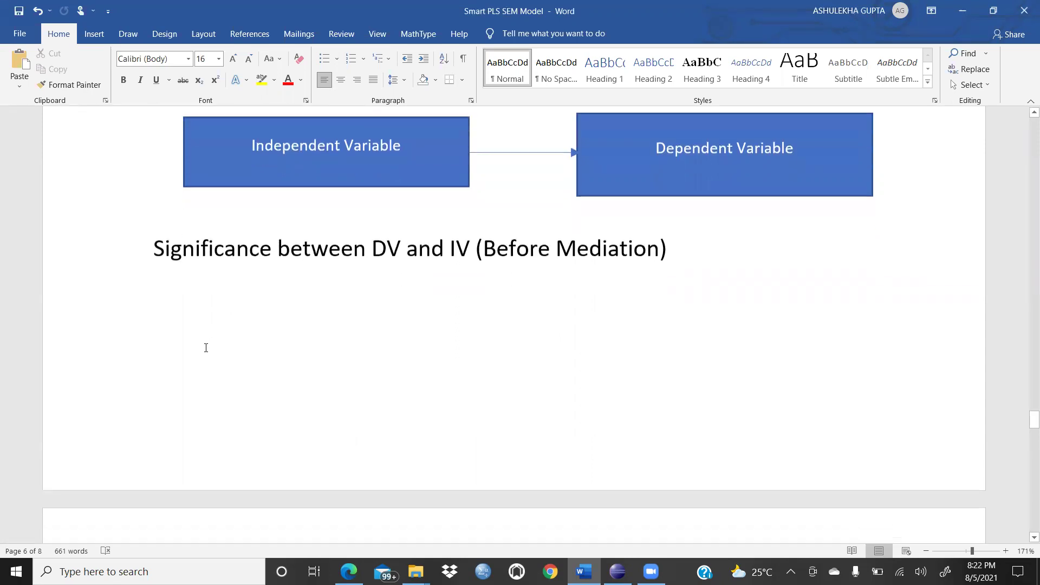
scroll(206, 347, "up", 2)
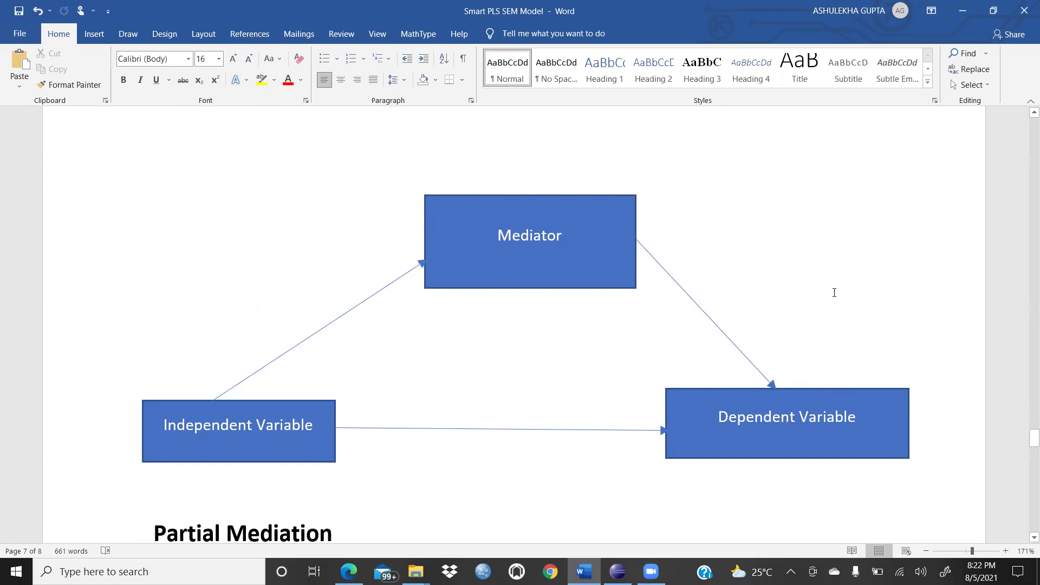
scroll(672, 307, "down", 5)
scroll(534, 276, "up", 1)
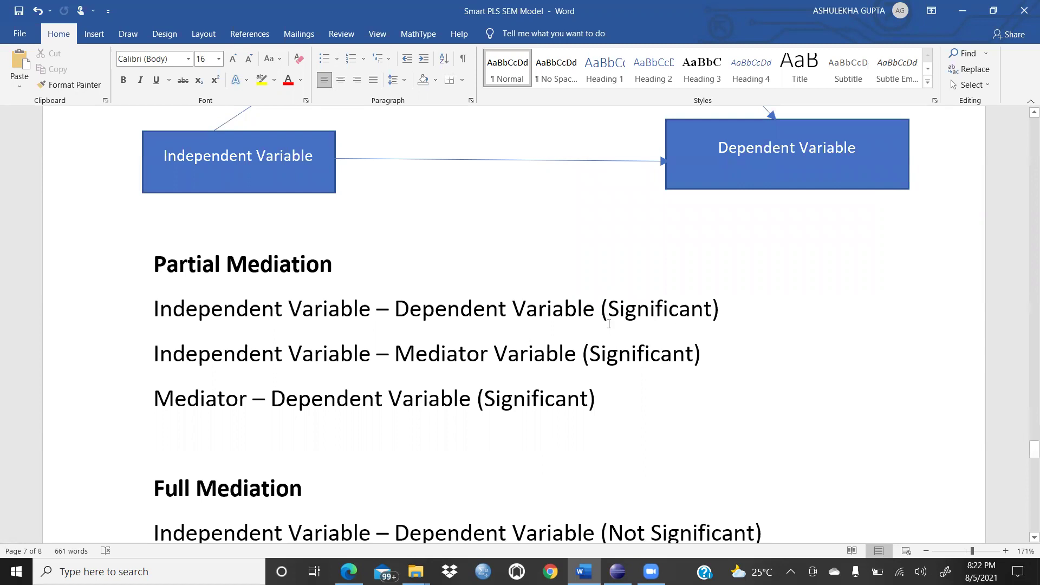
scroll(541, 374, "up", 1)
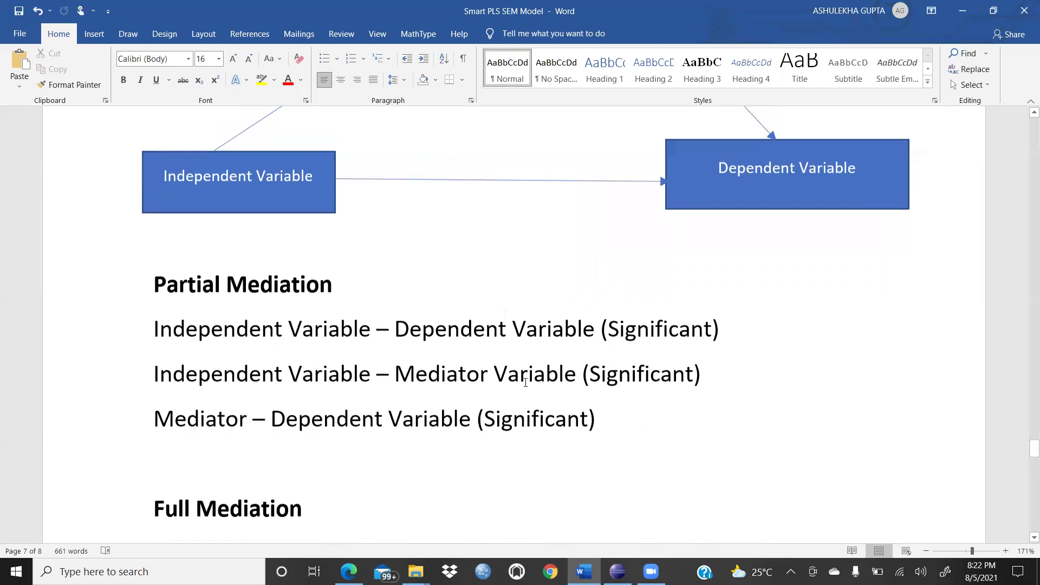
scroll(470, 354, "up", 1)
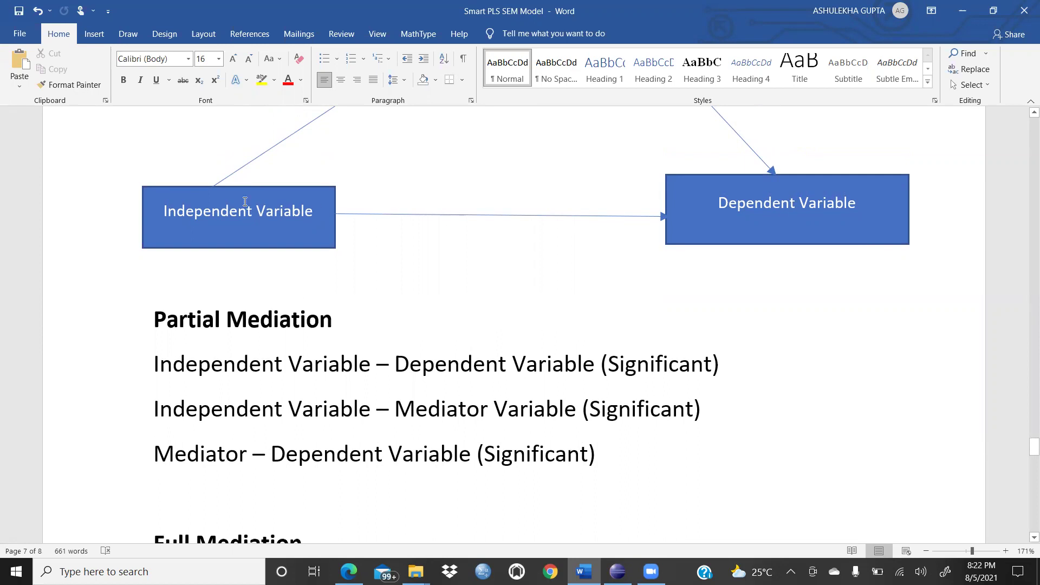
scroll(217, 173, "up", 2)
scroll(263, 285, "up", 2)
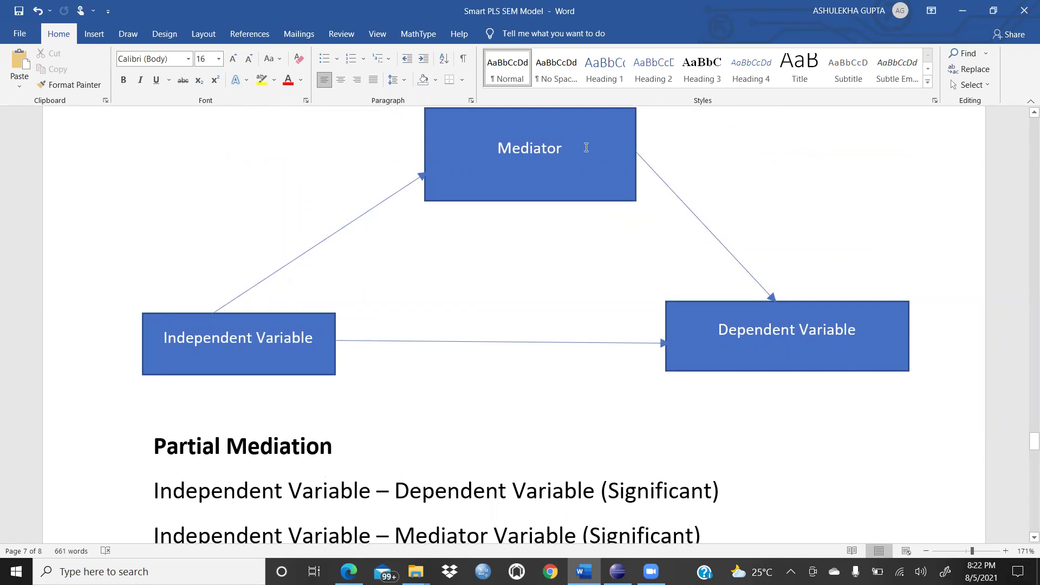
scroll(551, 301, "down", 5)
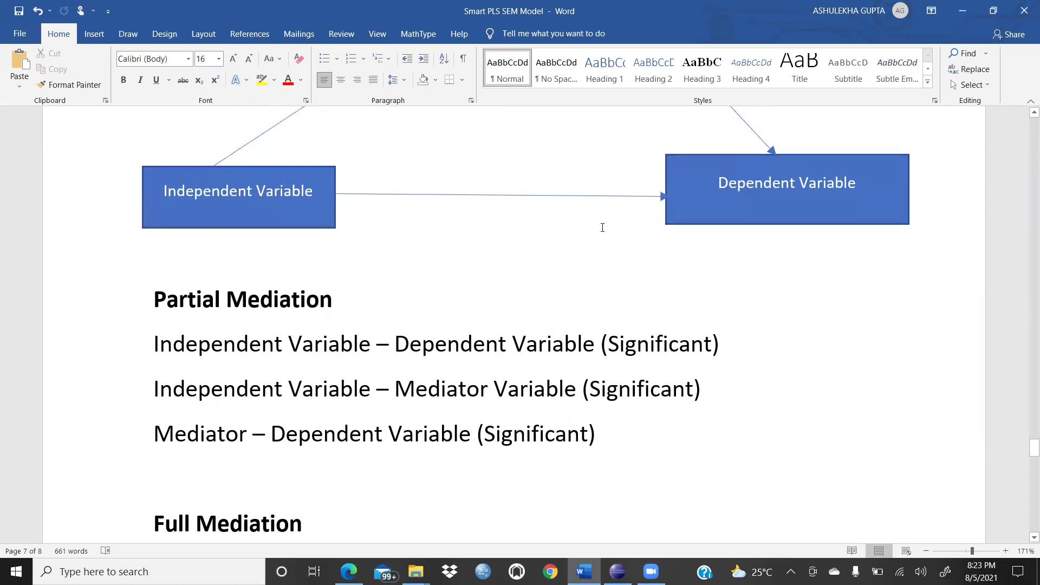
scroll(602, 227, "up", 3)
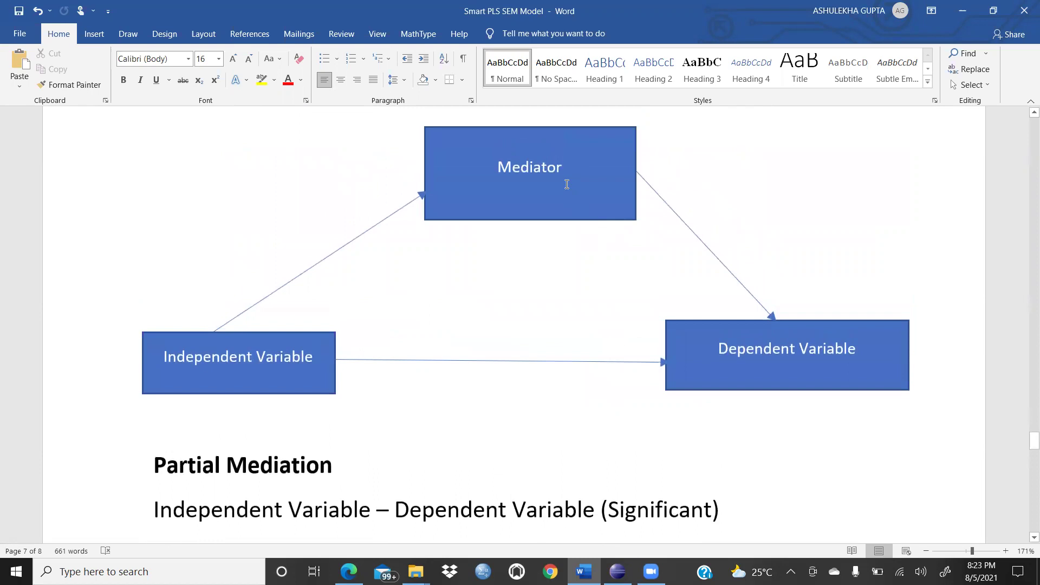
scroll(566, 184, "up", 1)
scroll(567, 184, "down", 2)
Compare the direct independent–dependent variable model before mediation with the mediator diagram and the conditions below it.
scroll(566, 184, "up", 10)
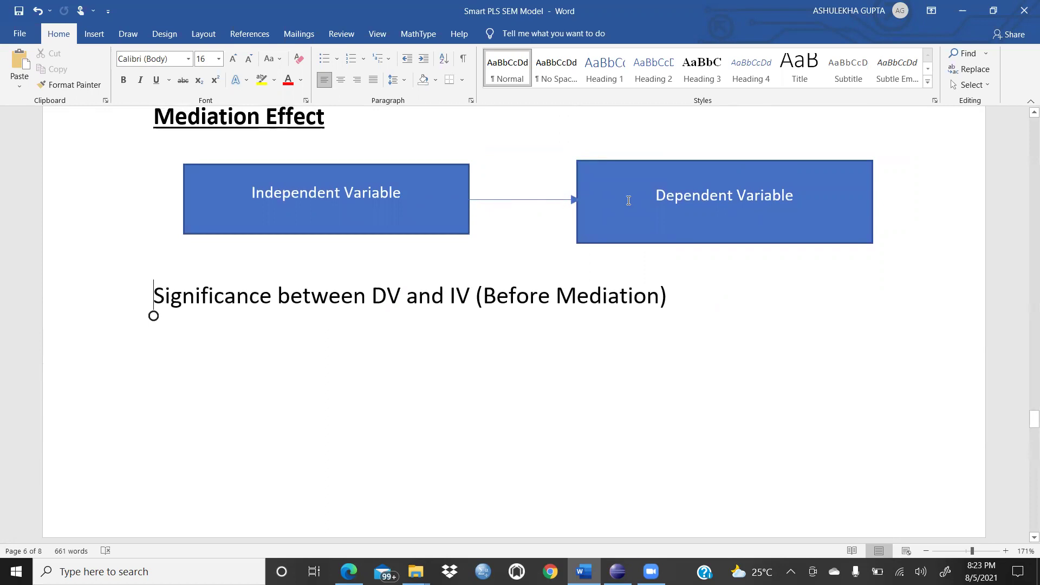
scroll(628, 201, "down", 5)
scroll(602, 207, "down", 4)
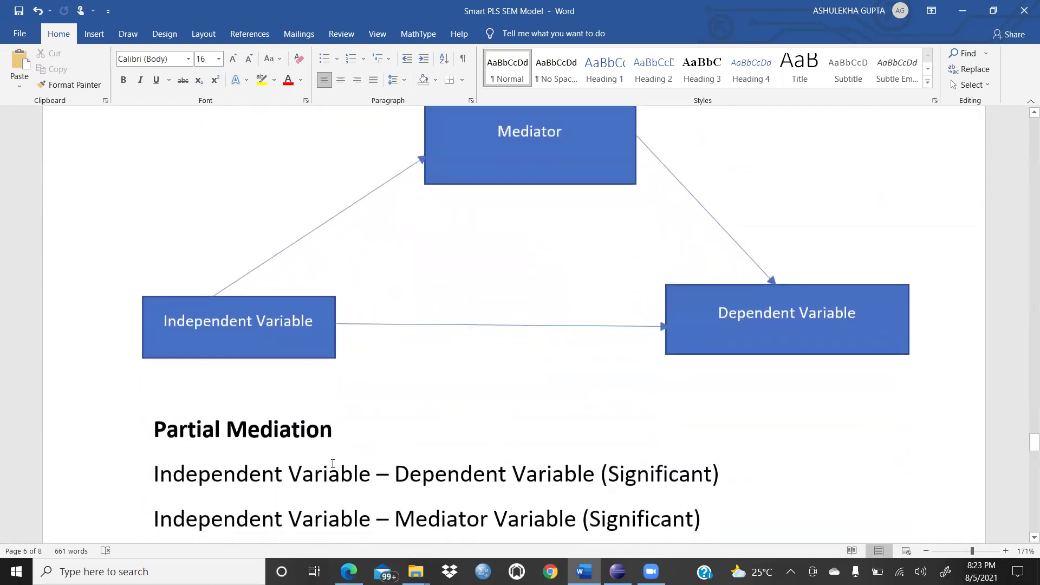
scroll(332, 463, "down", 2)
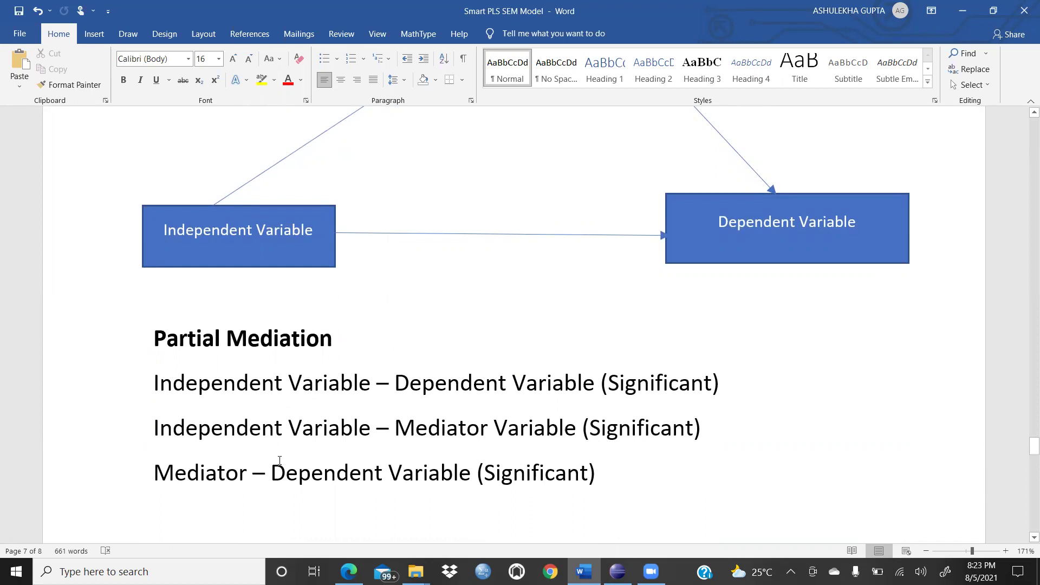
scroll(499, 341, "down", 3)
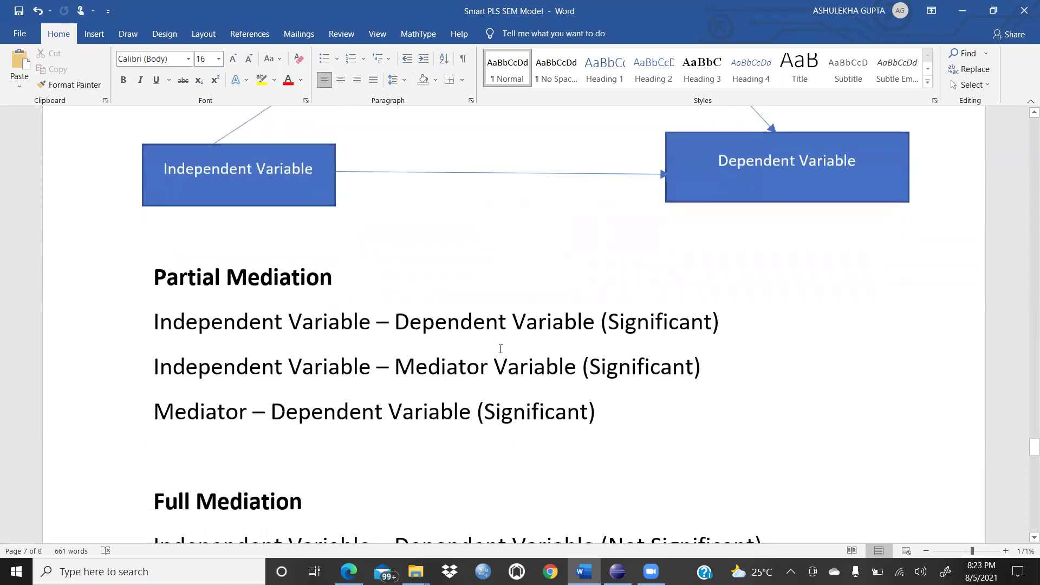
scroll(501, 349, "down", 1)
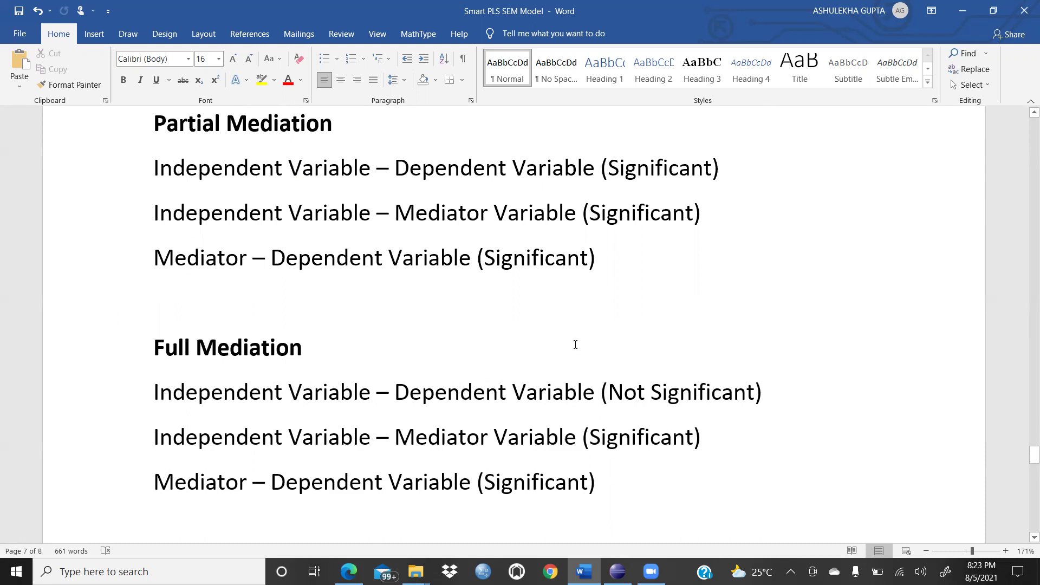
Review the before-mediation relationship again and read the Full Mediation conditions against the mediator diagram.
scroll(576, 344, "up", 15)
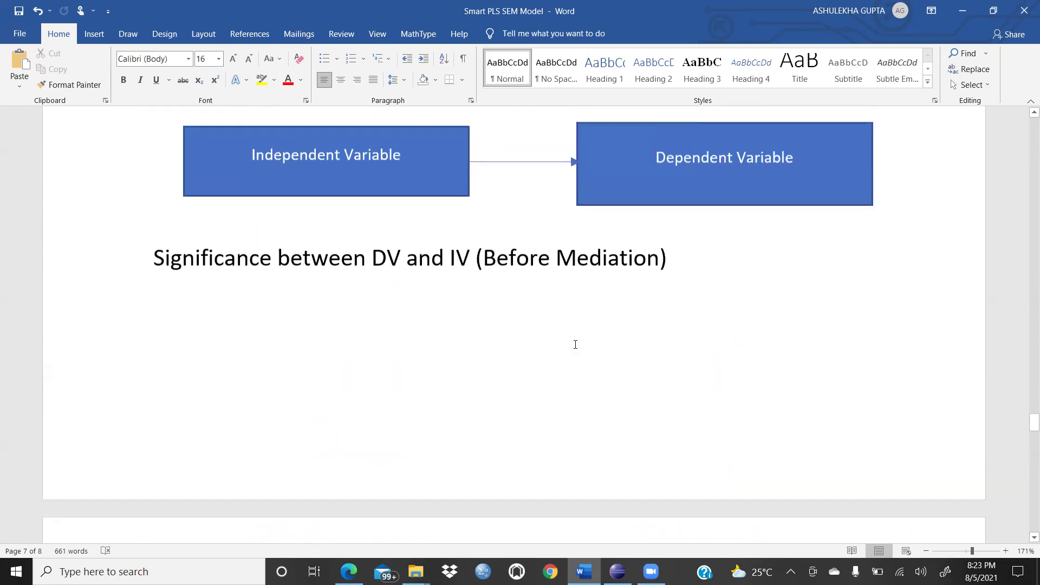
scroll(575, 345, "up", 3)
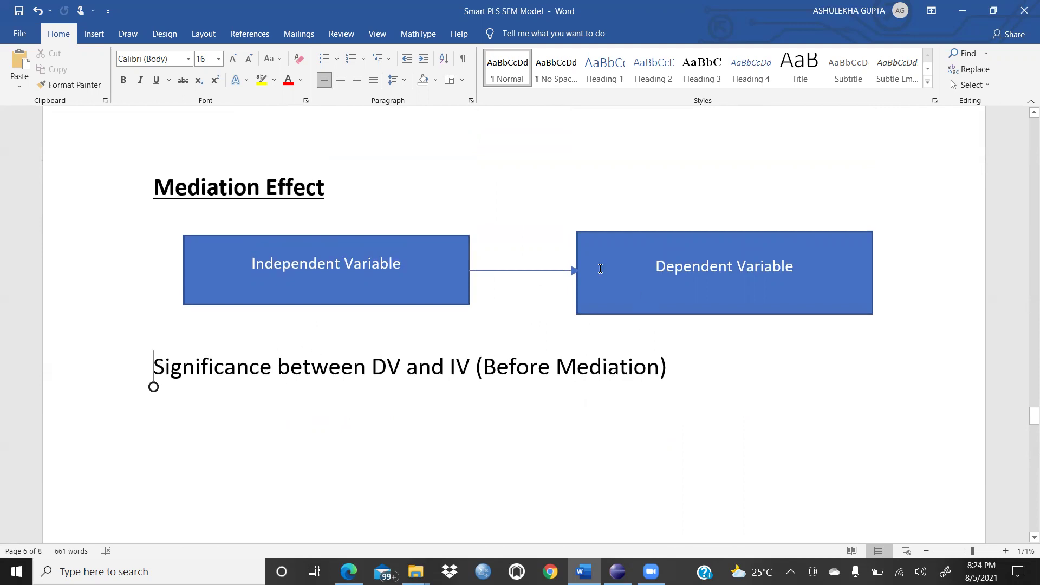
scroll(536, 420, "down", 8)
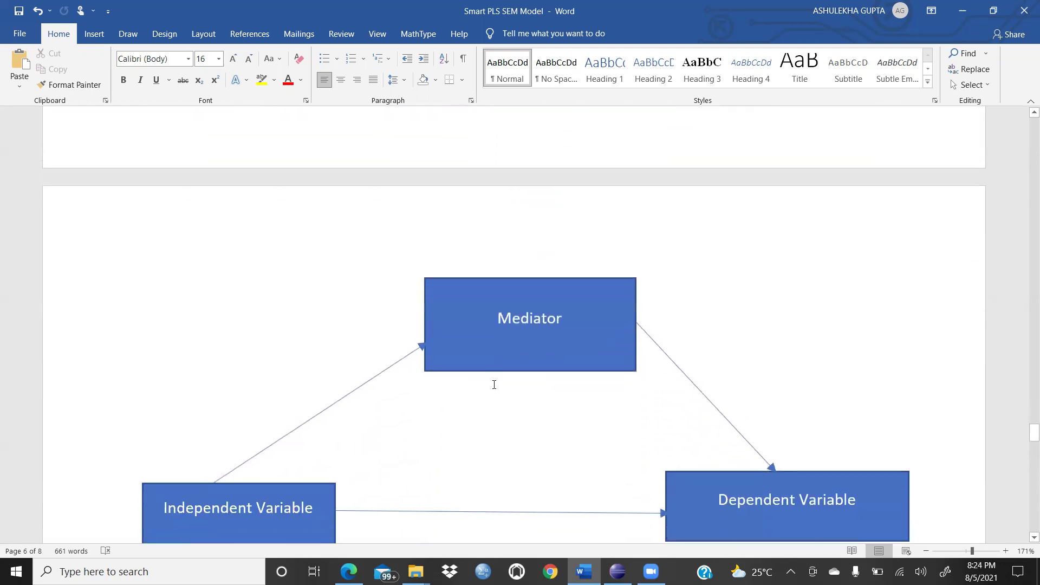
scroll(494, 385, "down", 2)
scroll(573, 325, "down", 2)
scroll(573, 373, "down", 5)
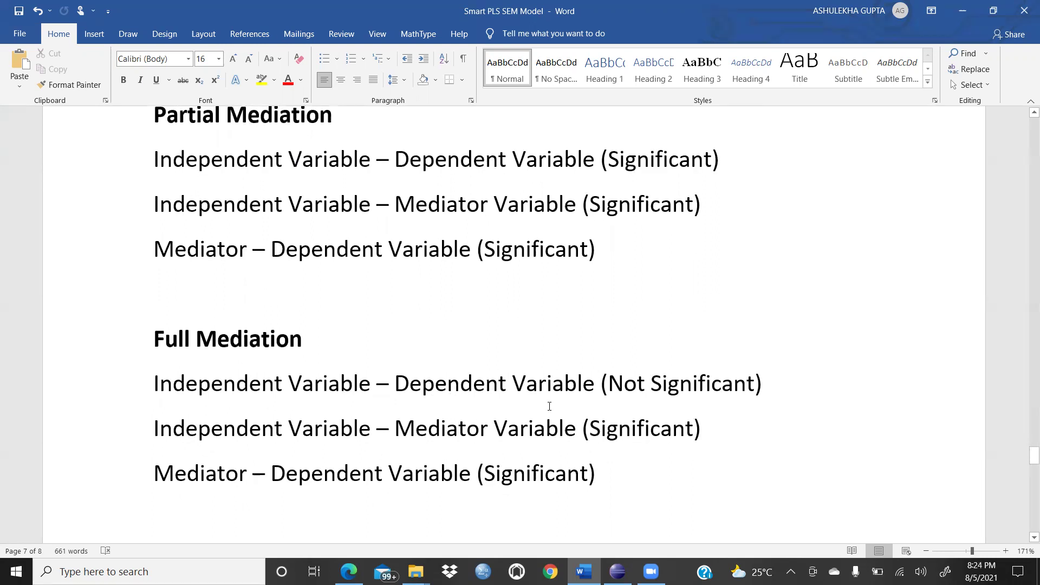
scroll(550, 406, "up", 6)
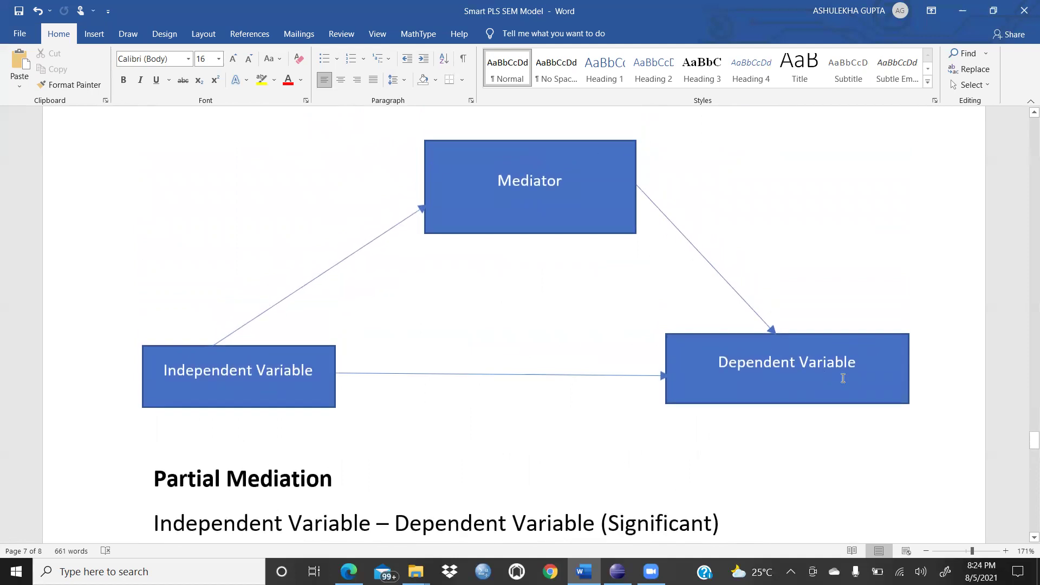
scroll(525, 371, "down", 6)
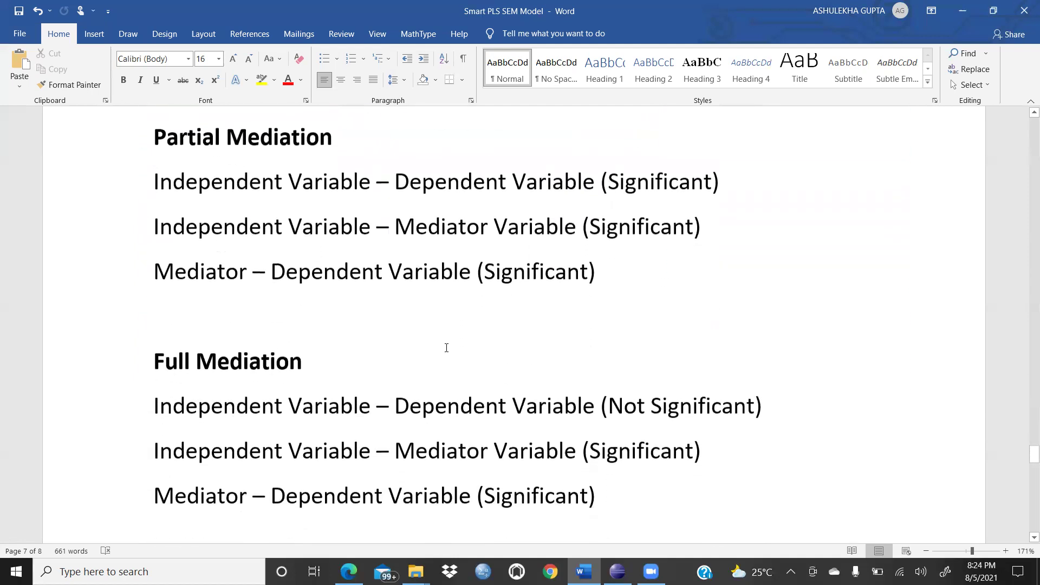
Highlight the Full Mediation heading and the Partial Mediation heading above it in yellow.
left_click(138, 355)
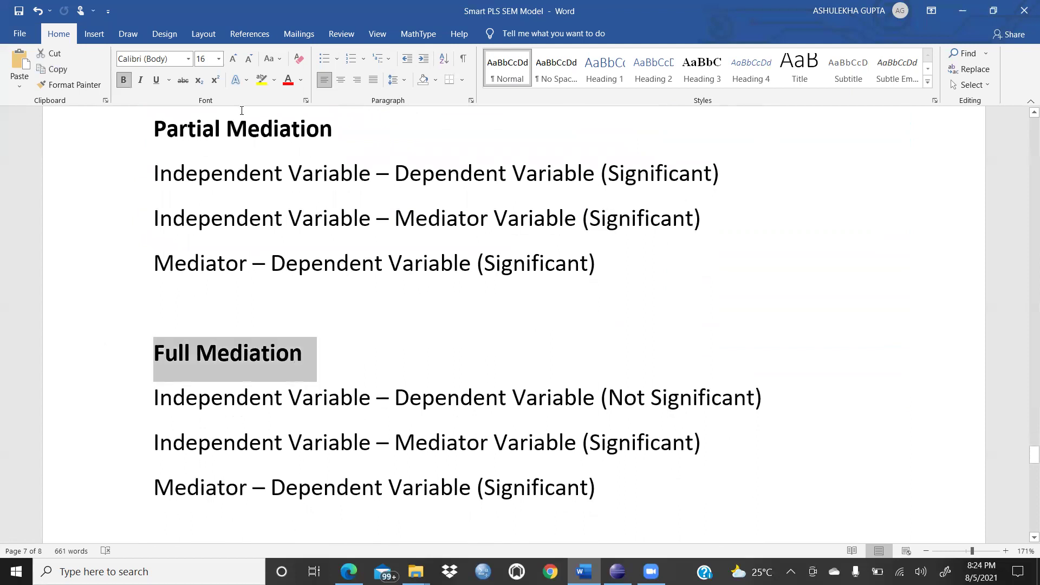
left_click(262, 82)
left_click(304, 355)
left_click(155, 130)
left_click(396, 134, "shift")
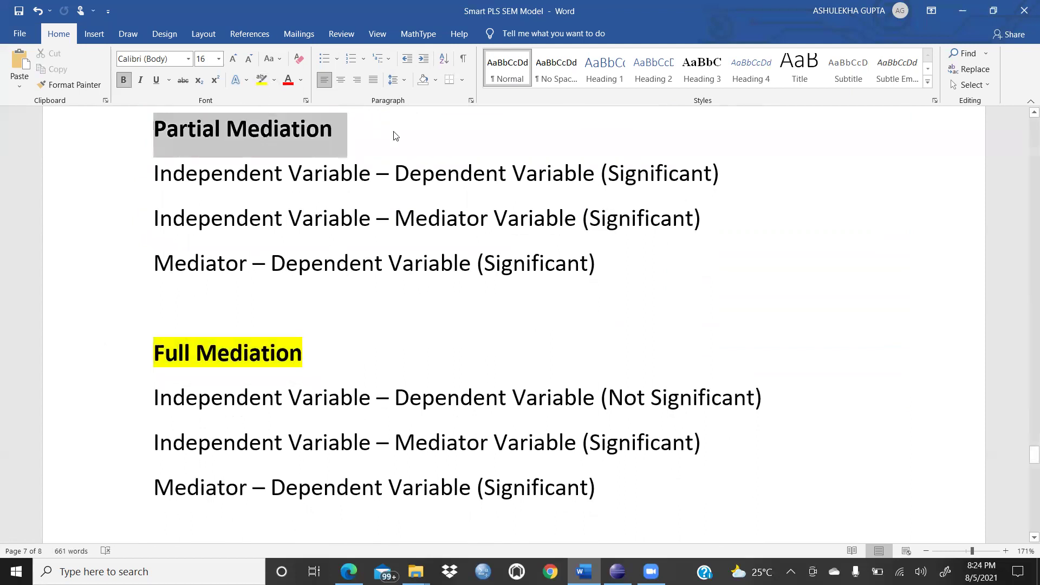
left_click(262, 80)
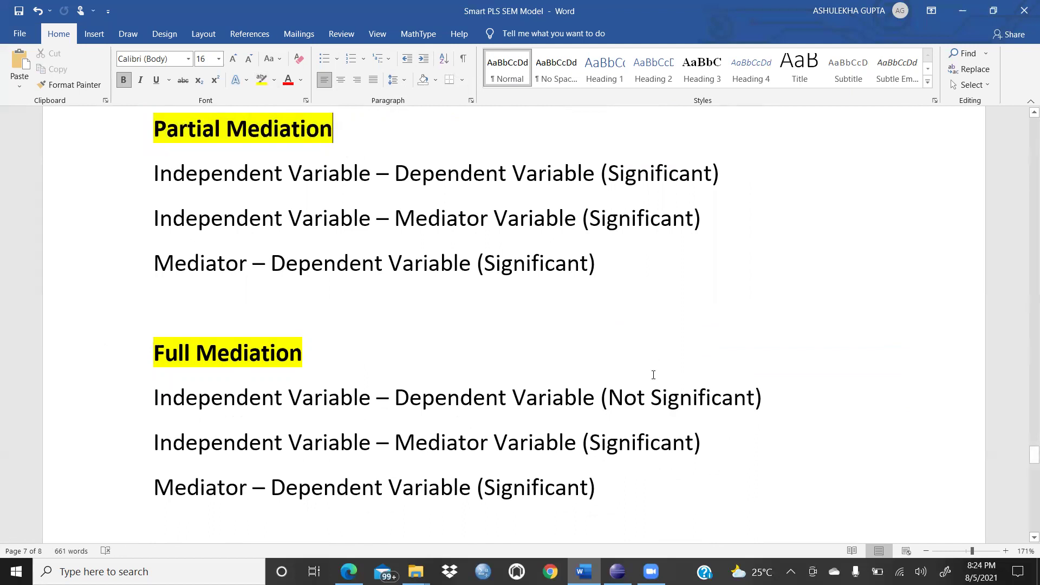
Look through the rest of the mediation conditions down to the Path Coefficients heading.
scroll(654, 375, "up", 3)
scroll(652, 367, "down", 2)
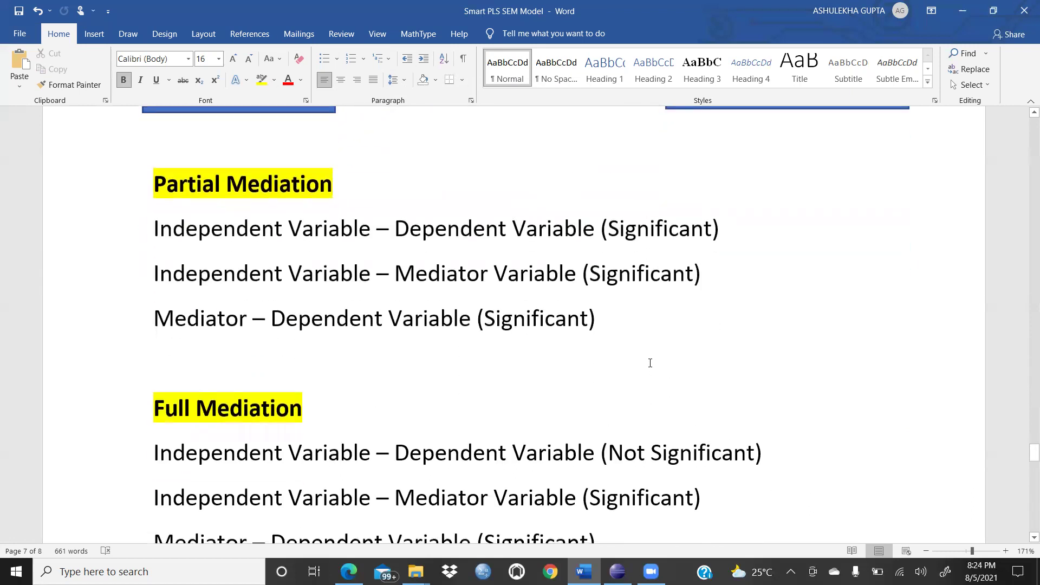
scroll(650, 363, "down", 5)
scroll(650, 363, "down", 4)
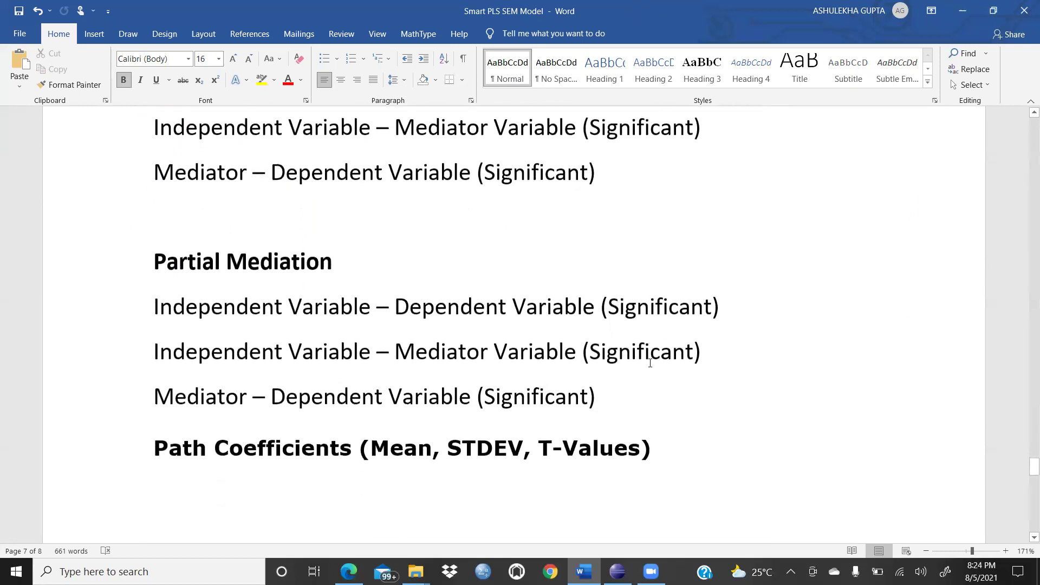
scroll(650, 363, "up", 6)
scroll(650, 363, "up", 3)
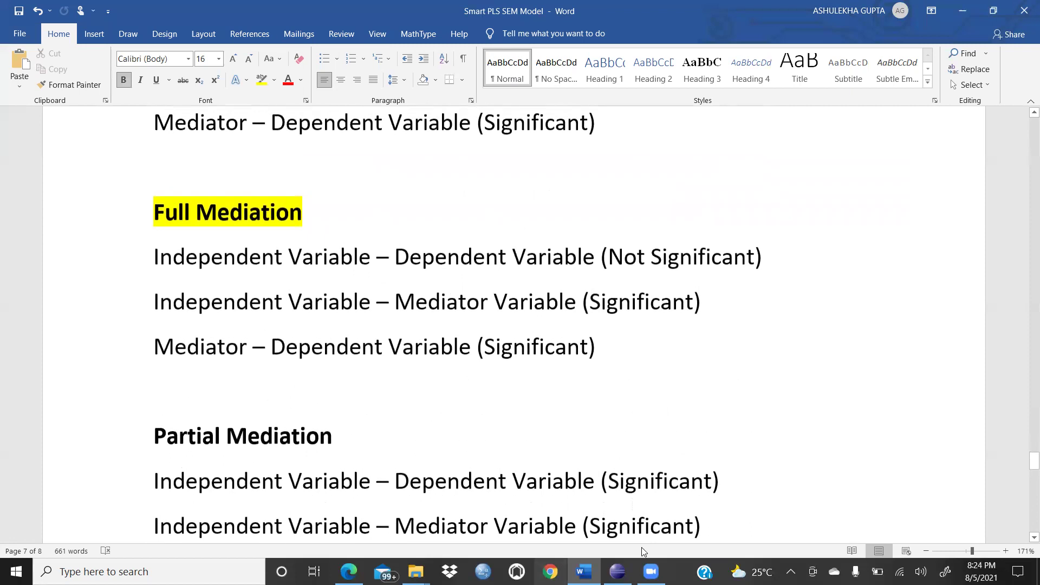
Switch to SmartPLS and run the PLS Algorithm on the Brand Image to Brand Loyalty model with the default settings.
left_click(618, 571)
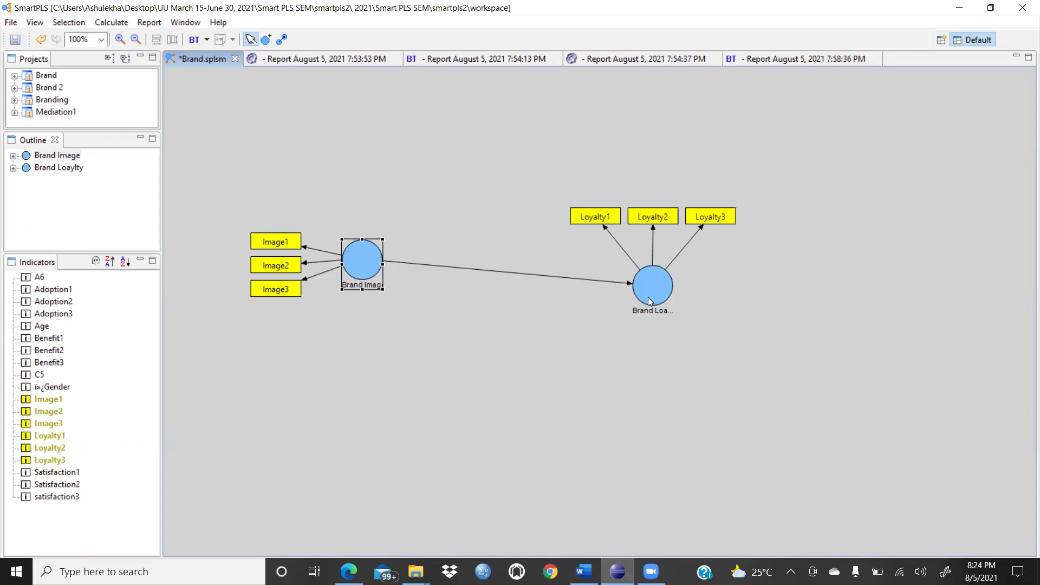
left_click(536, 346)
left_click(111, 24)
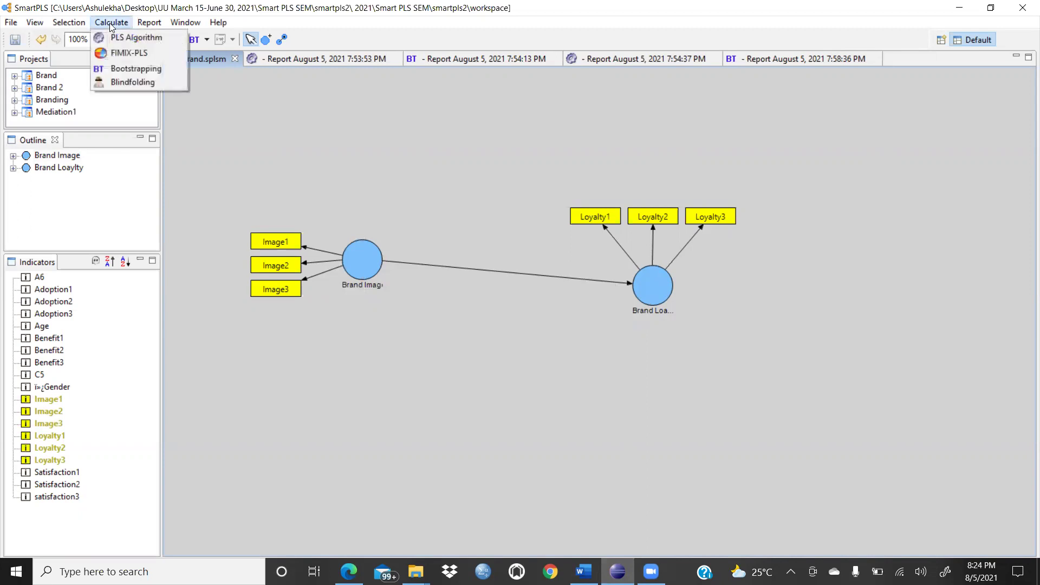
left_click(120, 38)
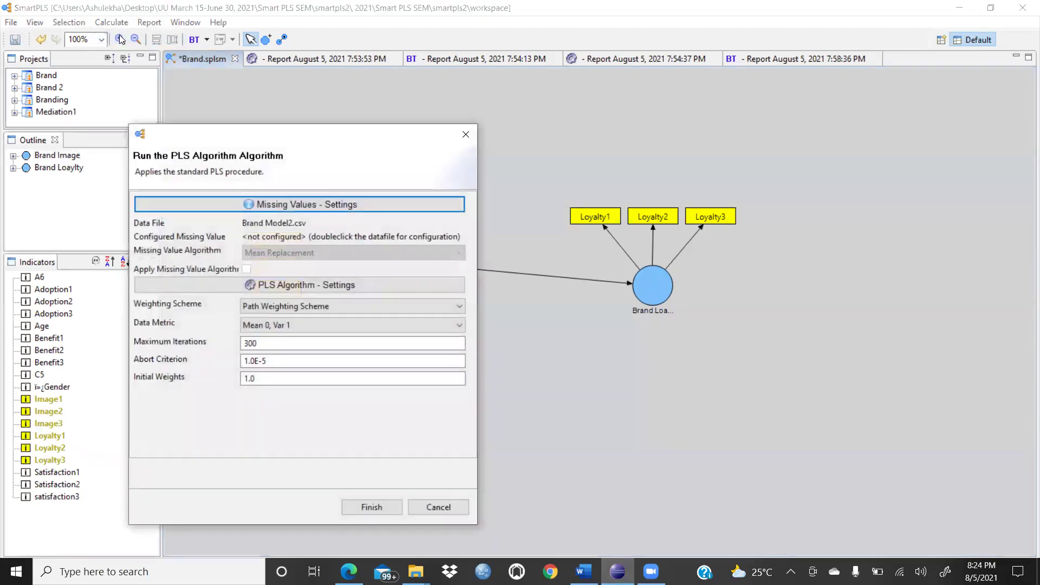
left_click(372, 507)
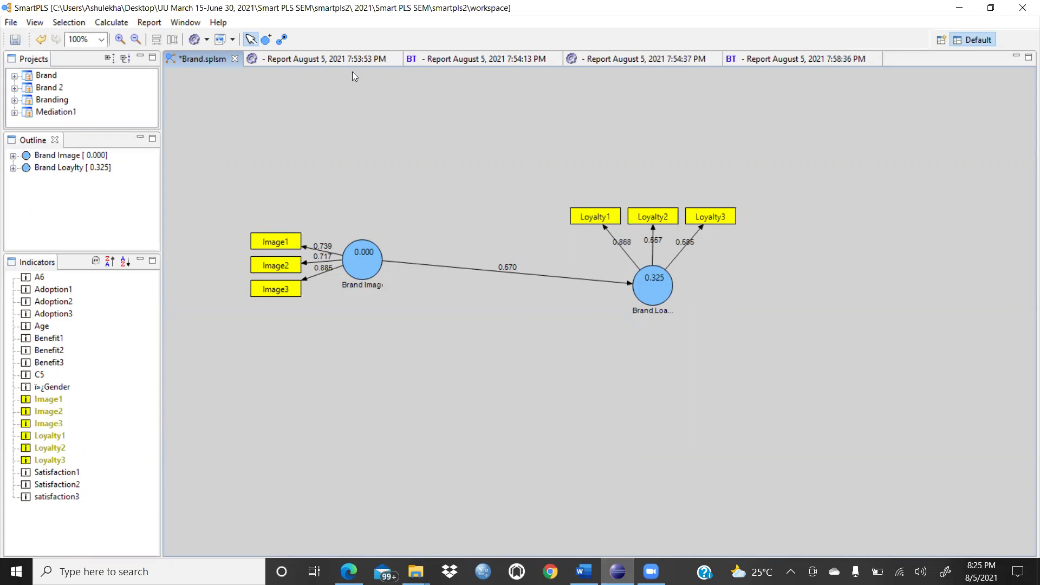
Run Bootstrapping on the Brand Image to Brand Loyalty model with No Sign Changes, 100 cases and 200 samples.
left_click(104, 24)
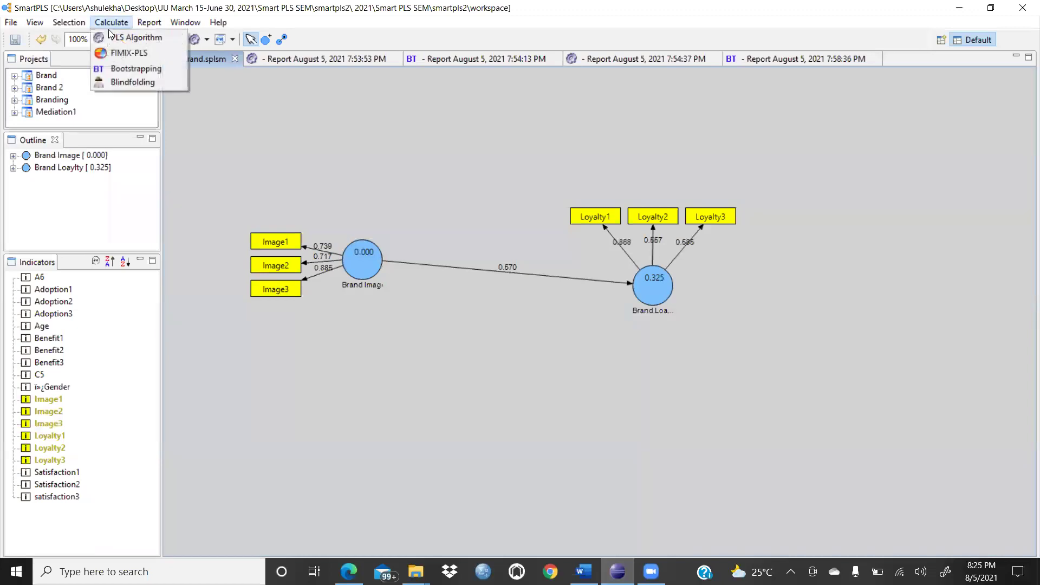
left_click(144, 68)
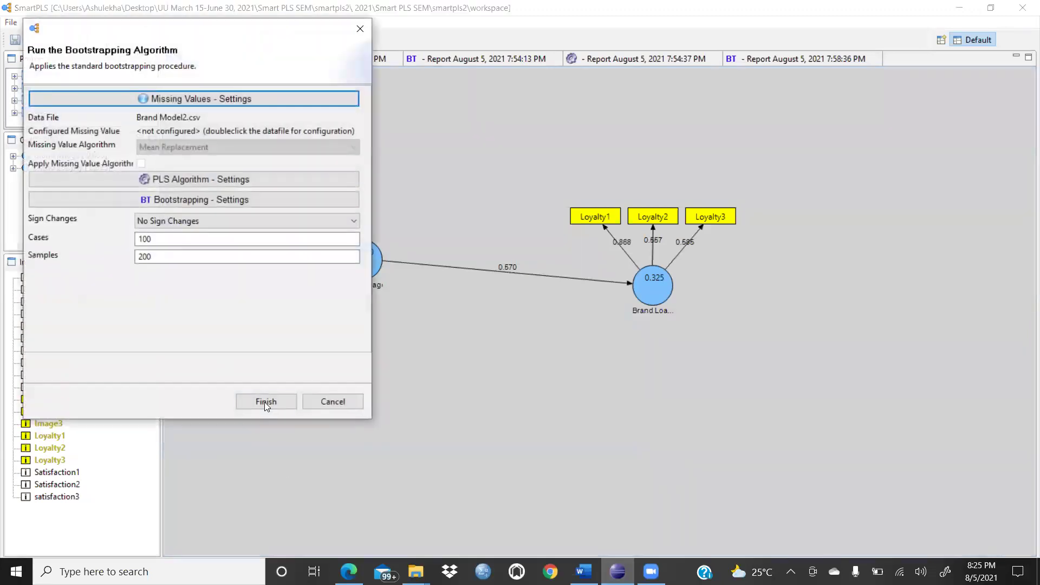
left_click(265, 402)
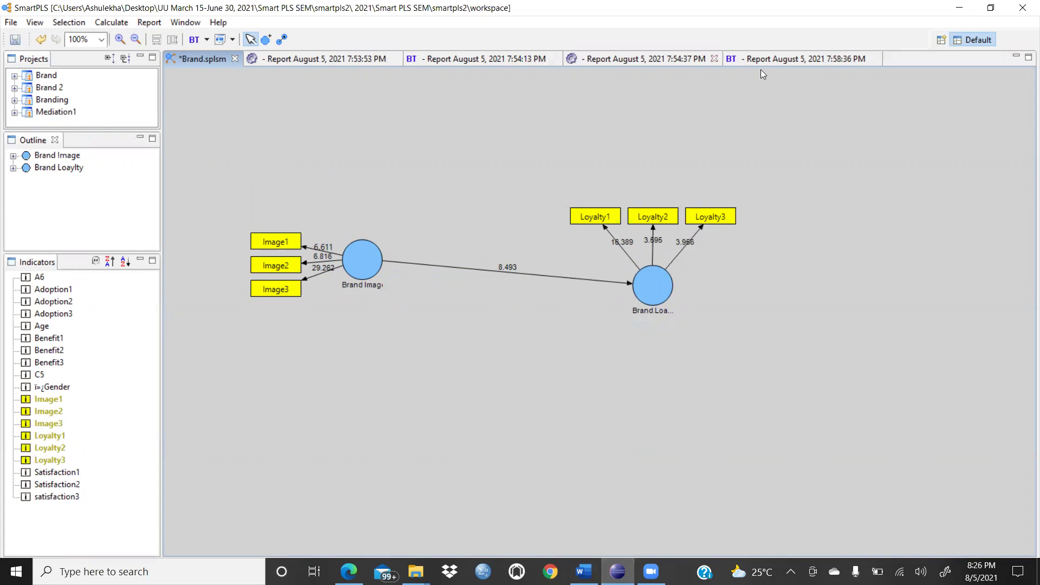
Examine Path Coefficients (Mean, STDEV, T-Values) in the 7:58:36 PM bootstrapping report, including the T Statistics column.
left_click(780, 64)
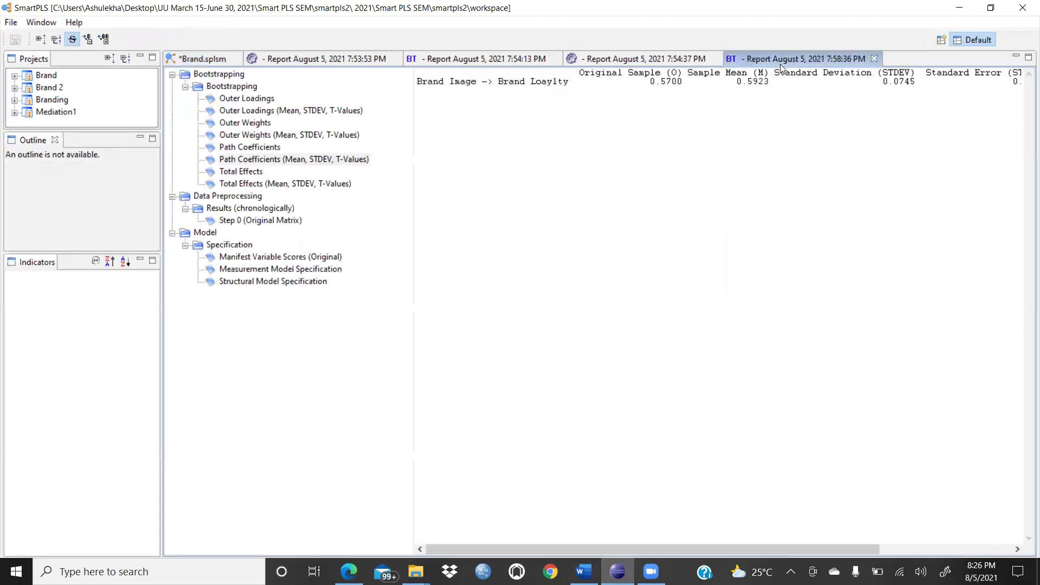
left_click(258, 160)
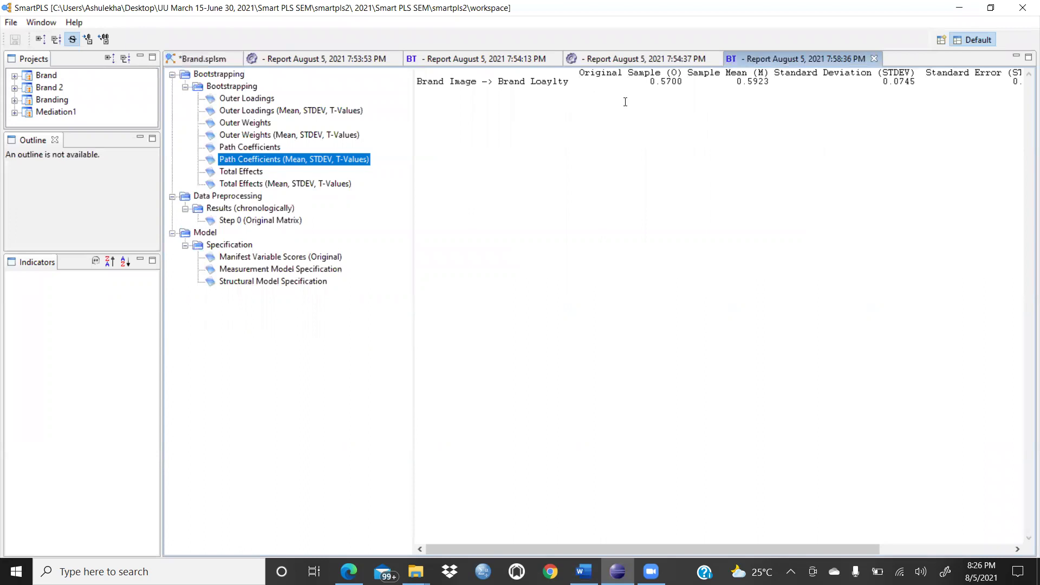
left_click_drag(655, 552, 921, 541)
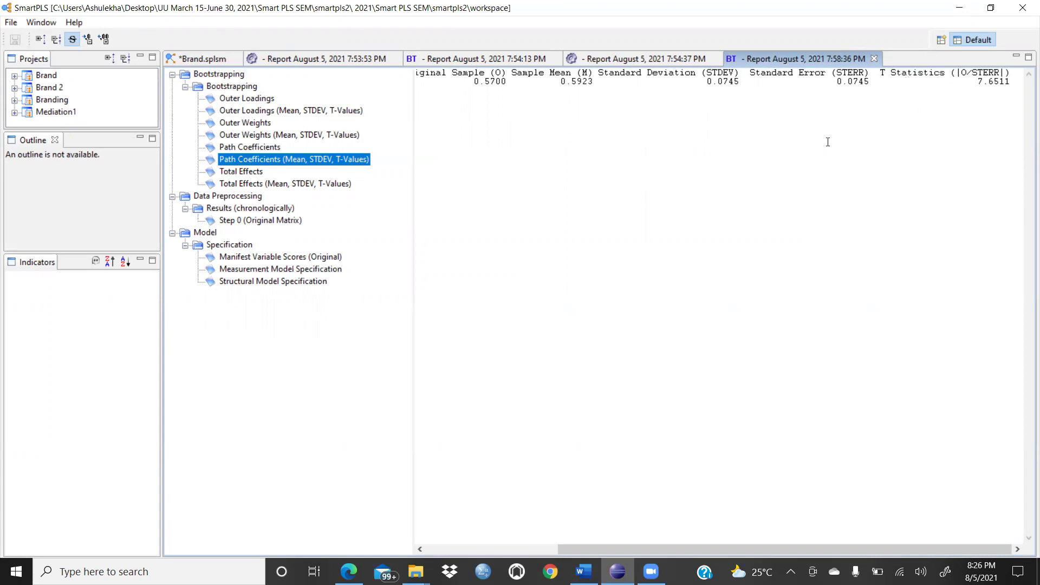
Check the Path Coefficients in the 7:54:37 PM PLS report and return to the Brand model diagram.
left_click(680, 64)
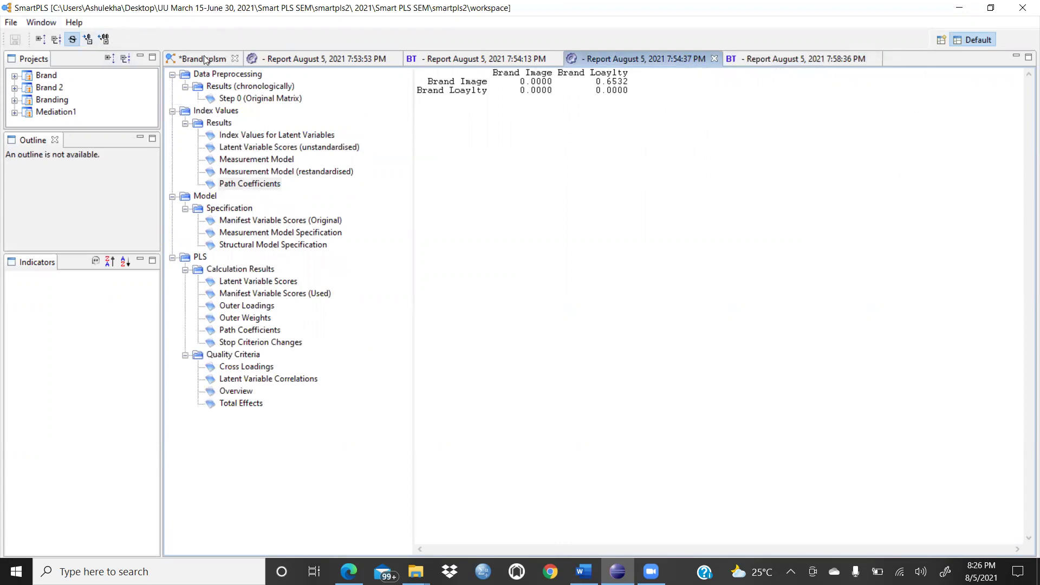
left_click(206, 59)
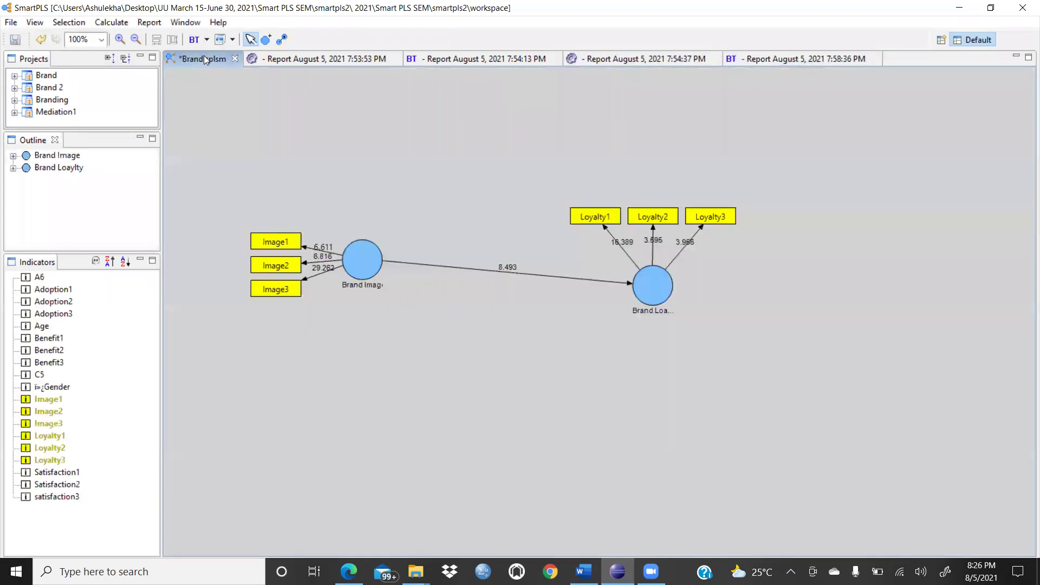
left_click(129, 24)
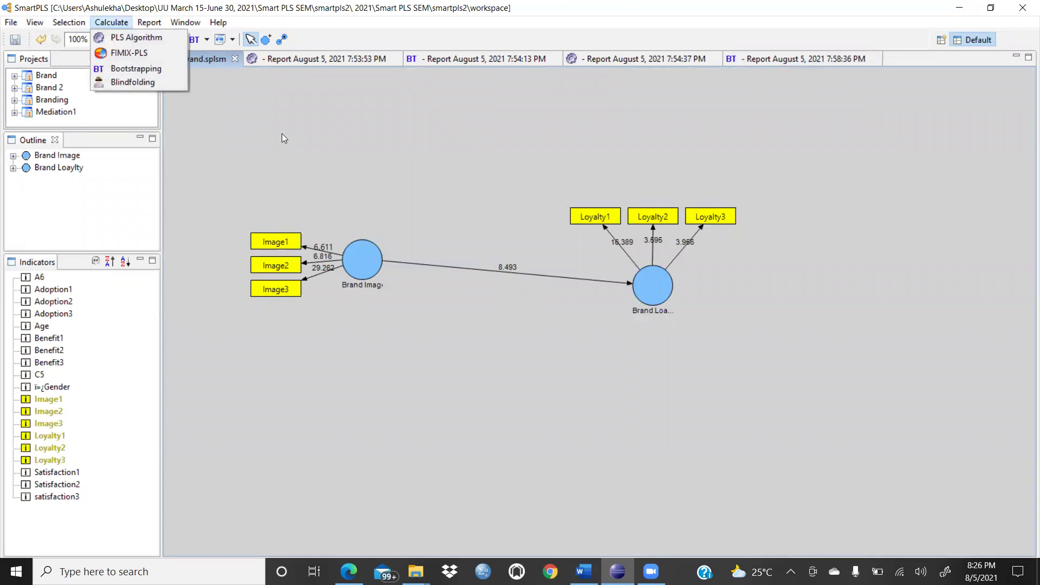
left_click(292, 135)
left_click(644, 58)
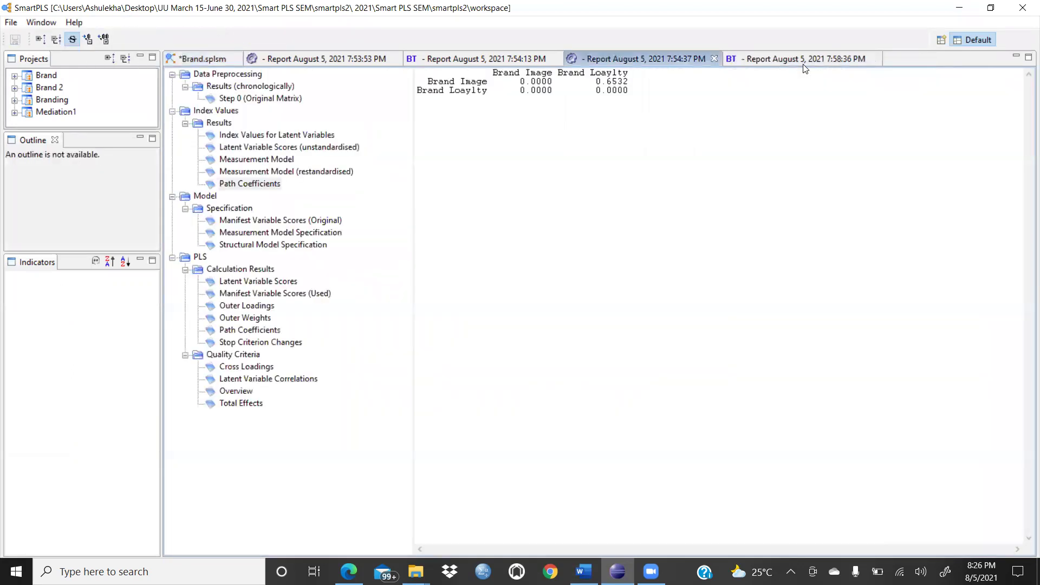
left_click(267, 185)
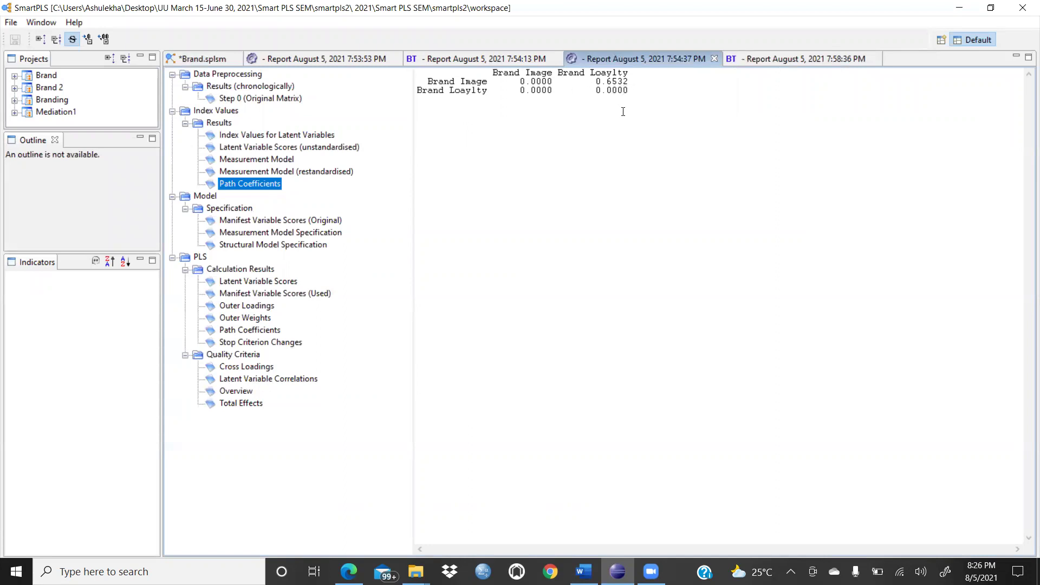
left_click(555, 214)
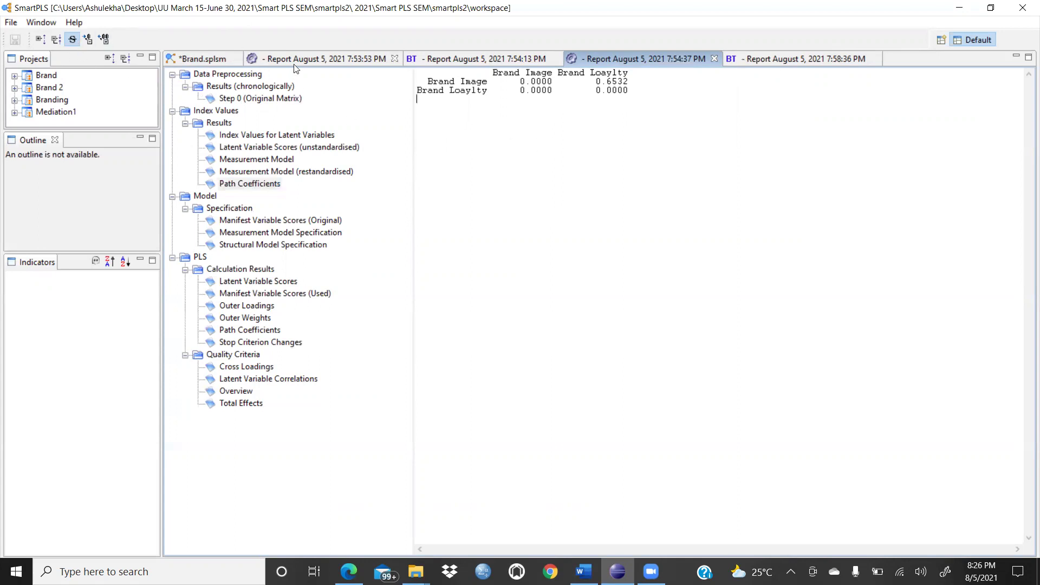
left_click(282, 59)
left_click(208, 59)
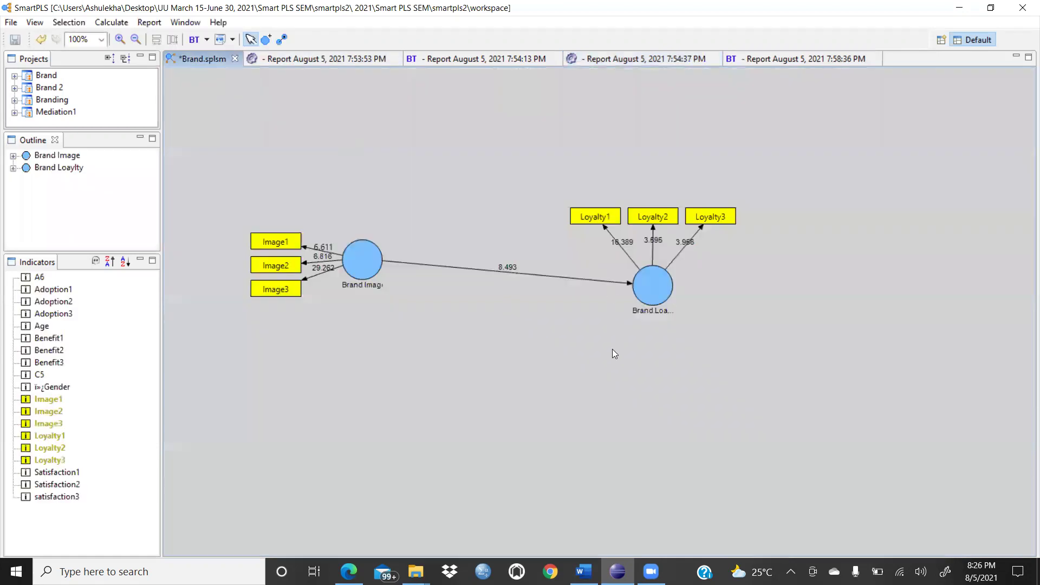
Step through the model's edit history to restore the Satisfaction construct linked between Brand Image and Brand Loyalty.
key("ctrl+z")
key("ctrl+z")
key("ctrl+z")
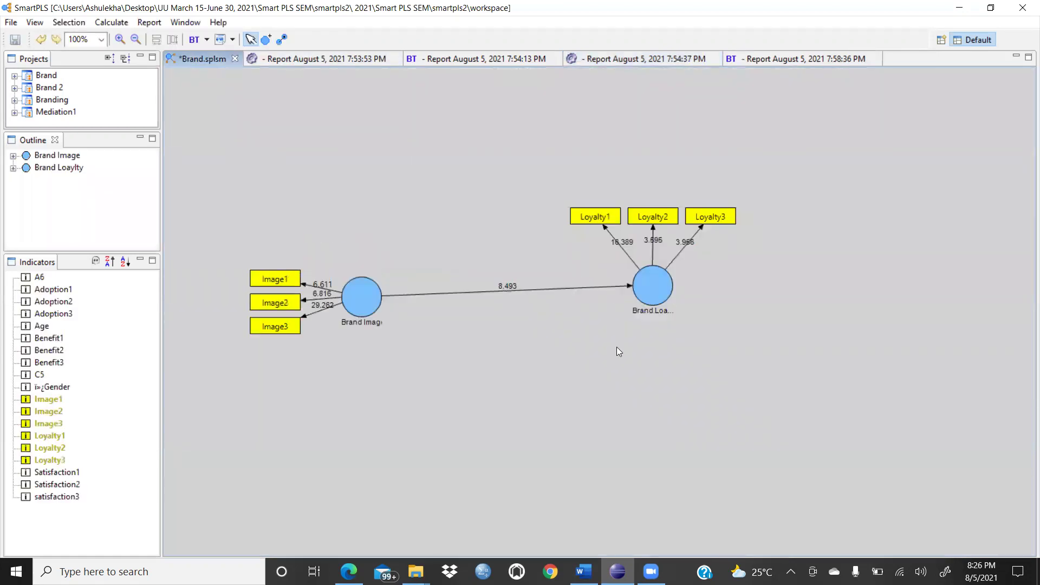
key("ctrl+y")
key("ctrl+y")
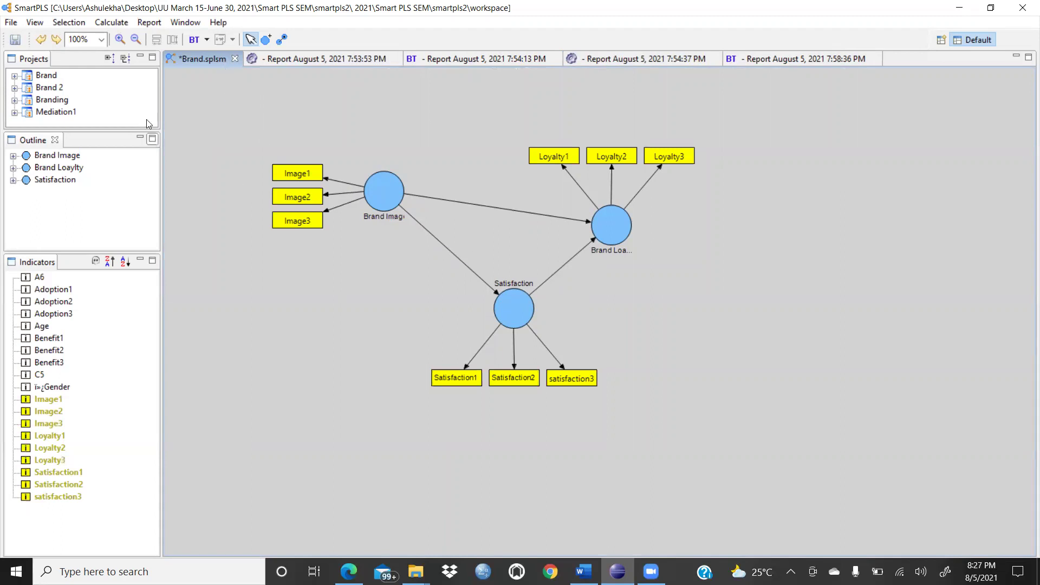
Run the PLS Algorithm on the Satisfaction mediation model with the Path Weighting Scheme and 300 maximum iterations.
left_click(115, 25)
left_click(126, 39)
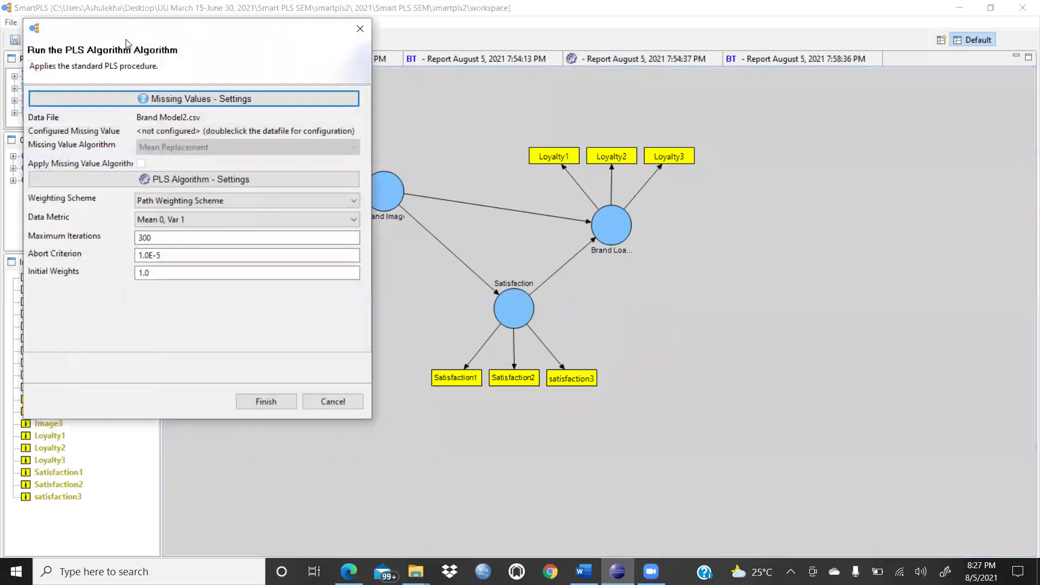
left_click(259, 401)
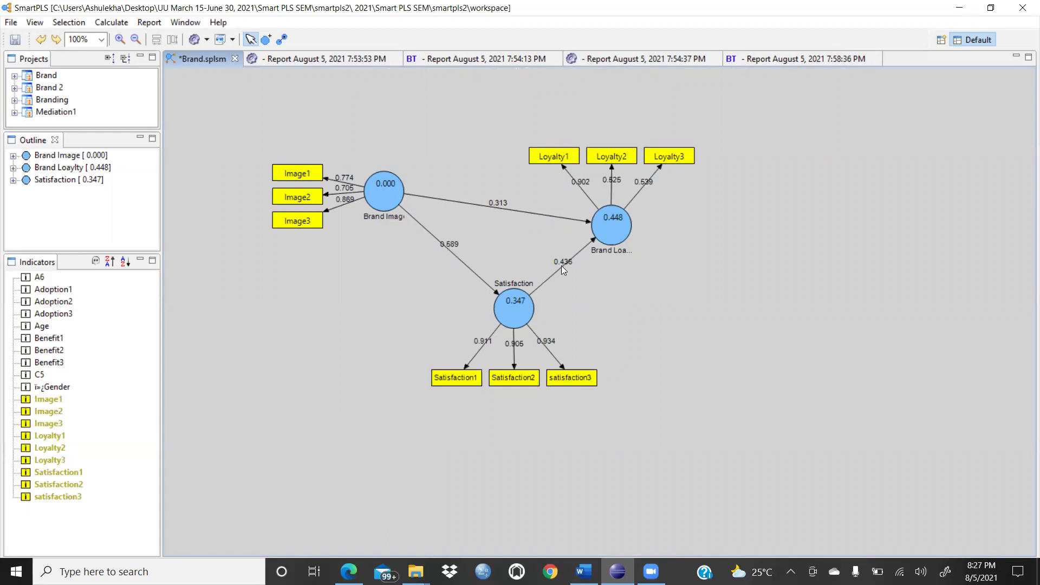
Run Bootstrapping on the Satisfaction mediation model with No Sign Changes, 100 cases and 200 samples.
left_click(111, 23)
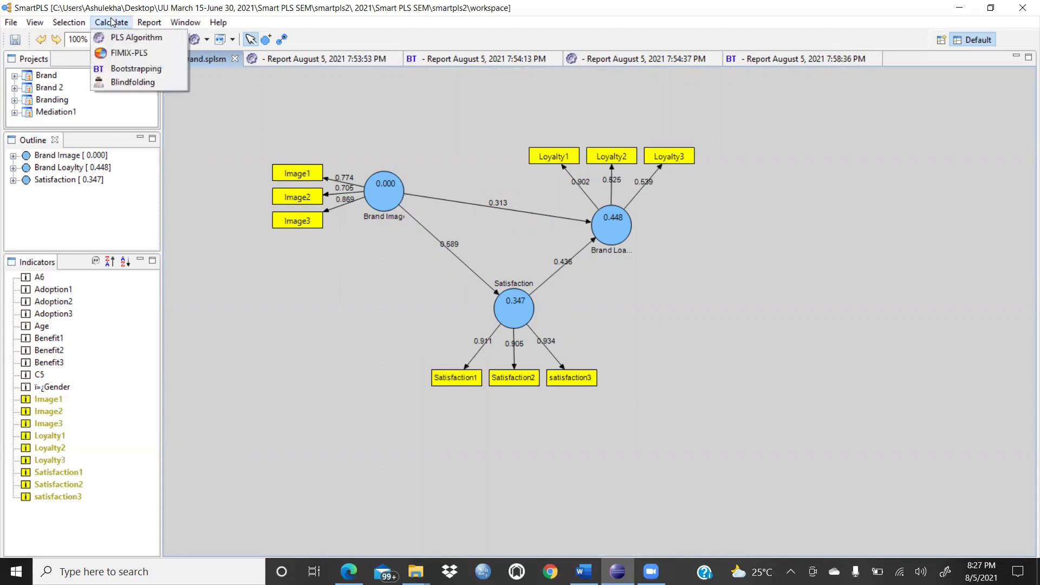
left_click(136, 74)
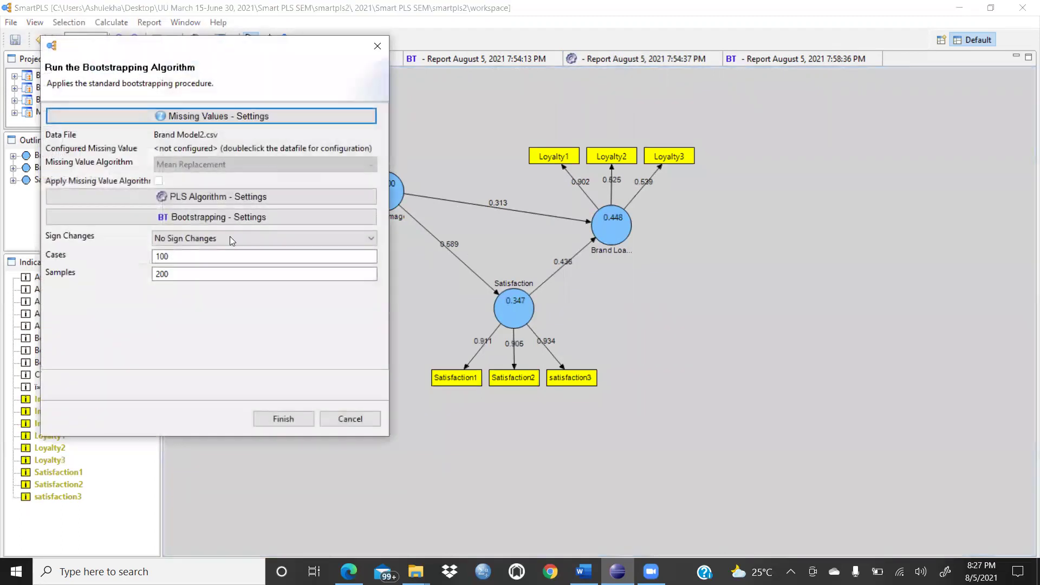
left_click(279, 419)
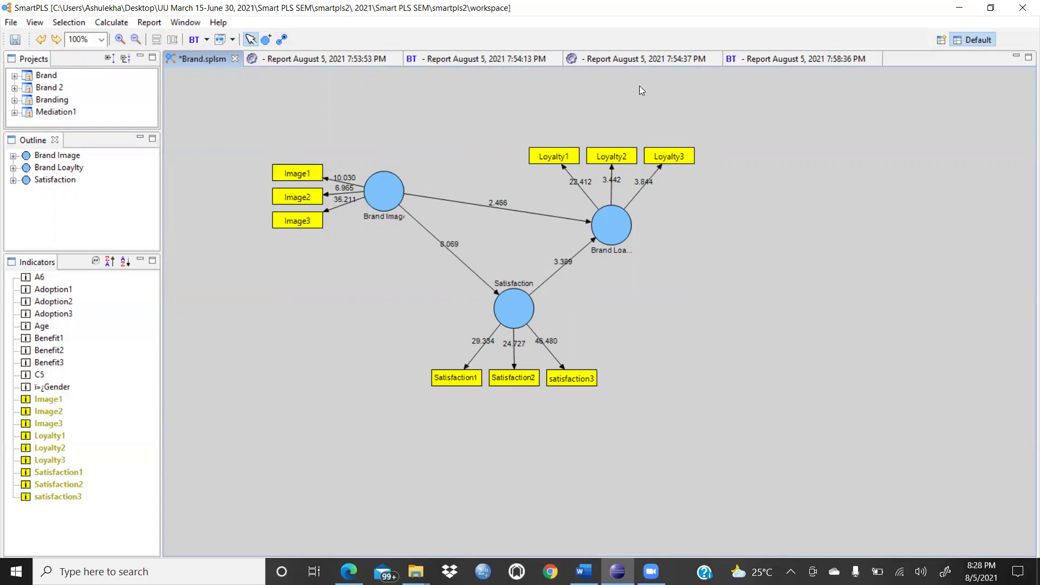
Generate the HTML report of the mediation model's bootstrapping and go to its Path Coefficients (Mean, STDEV, T-Values) section.
left_click(149, 22)
left_click(161, 39)
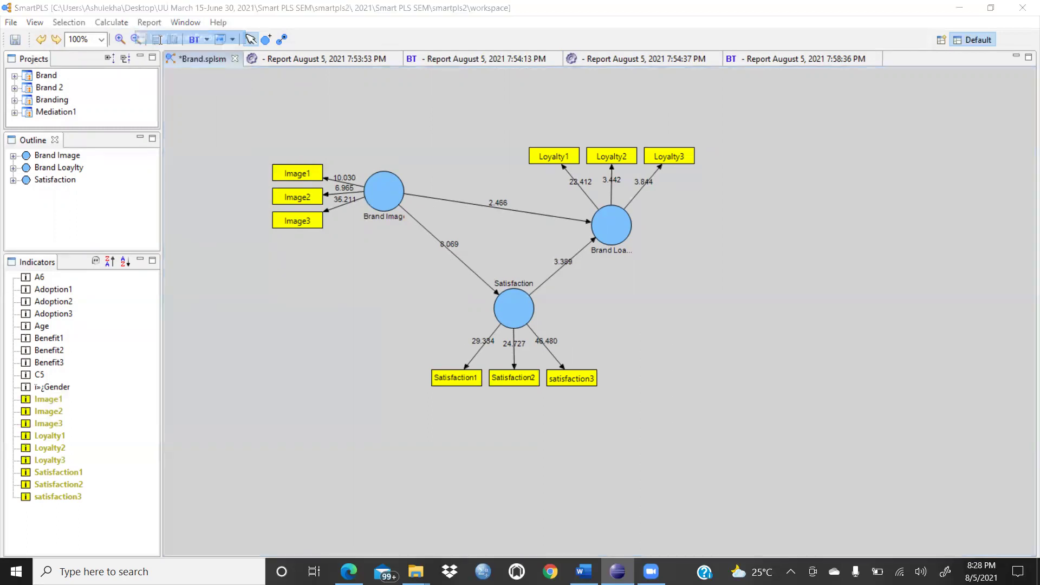
scroll(284, 325, "down", 5)
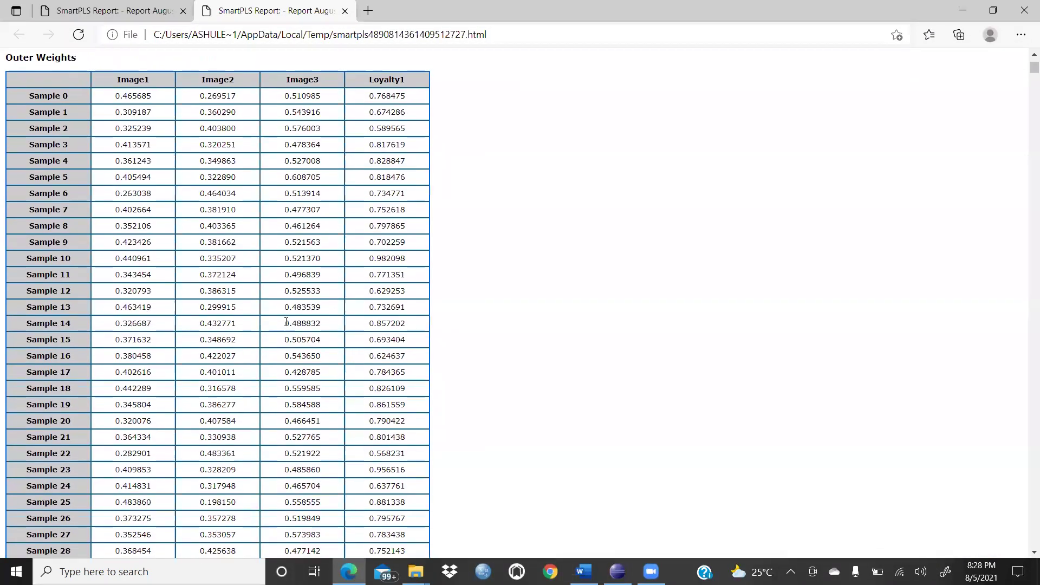
scroll(286, 323, "up", 5)
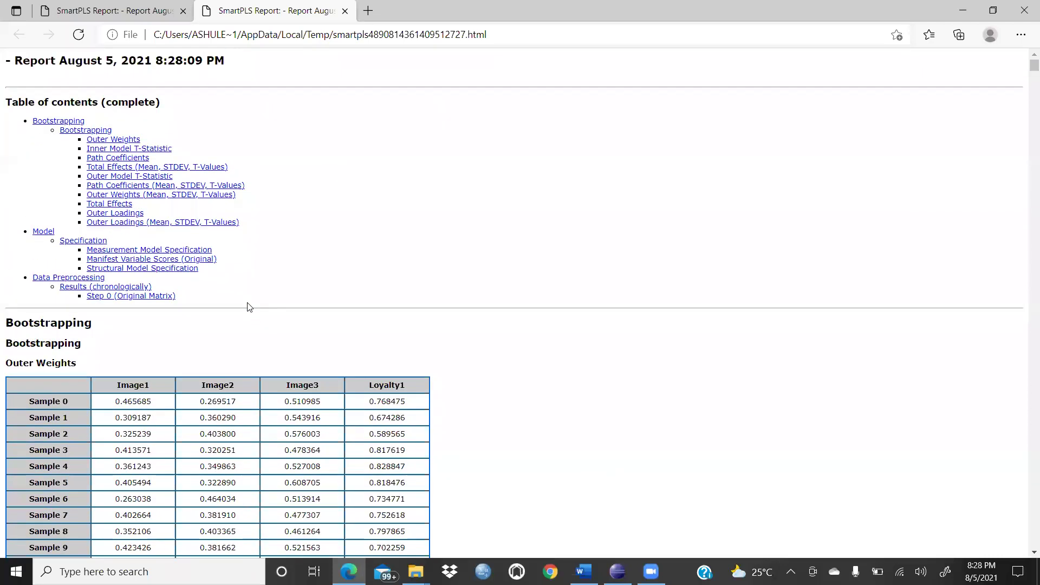
left_click(112, 186)
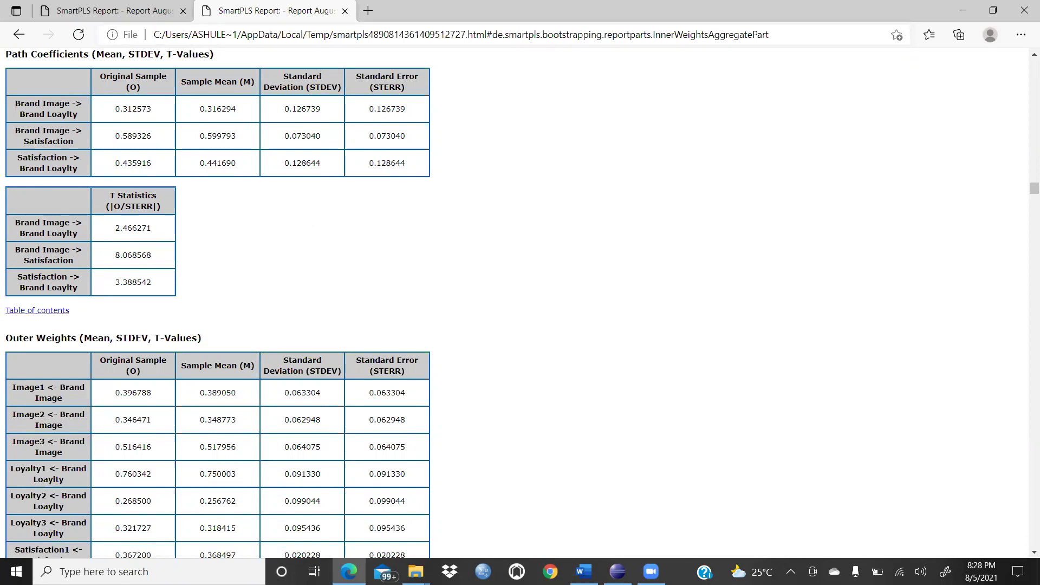
Return to SmartPLS and review the 7:54:37 PM and 7:58:36 PM direct-effect reports against the mediation model diagram.
left_click(617, 572)
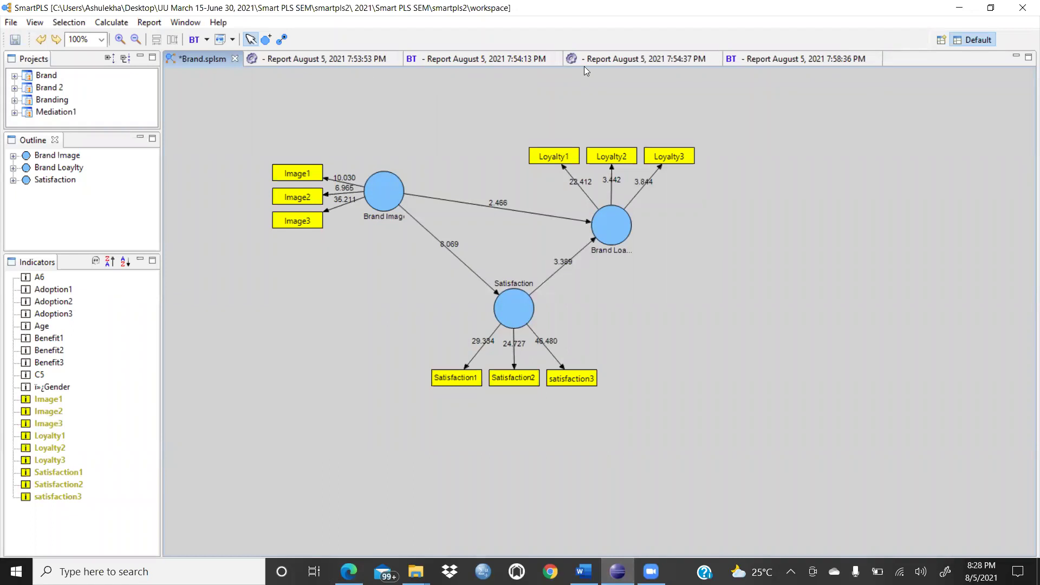
left_click(674, 64)
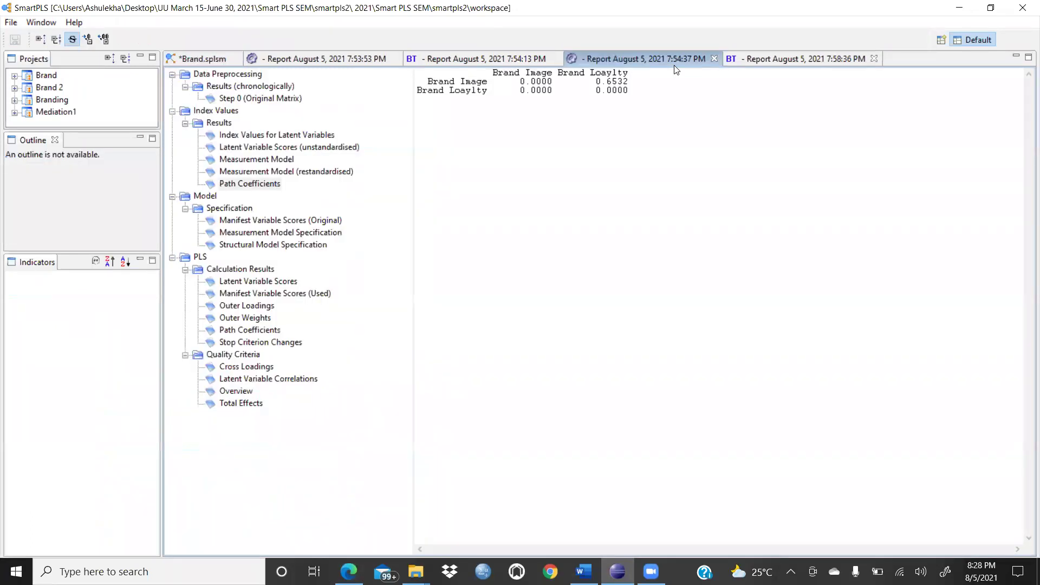
key("ctrl+Page_Down")
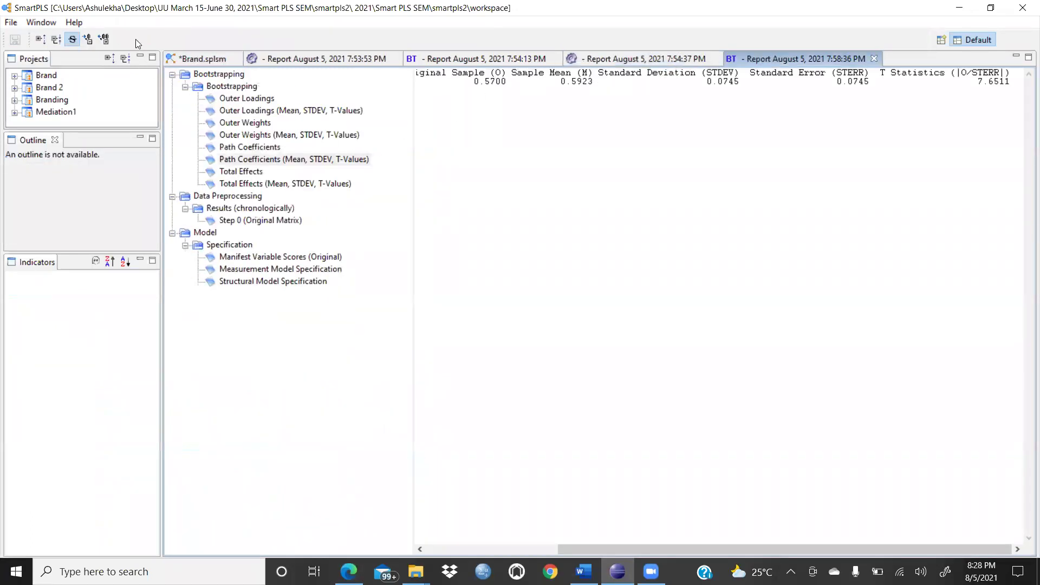
left_click(206, 61)
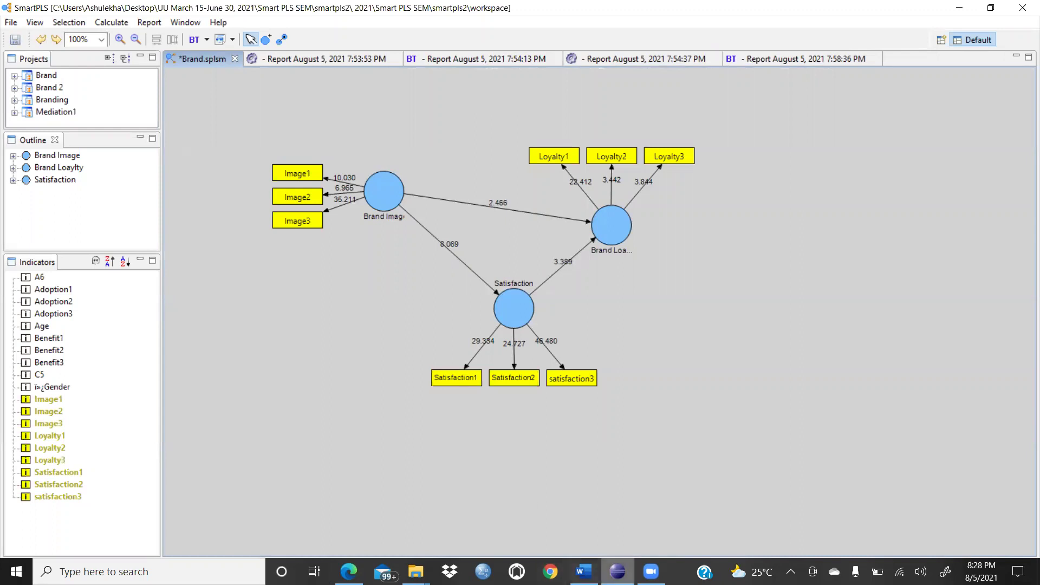
Switch to the Word document with the Bootstrapping notes on the T value rule.
left_click(584, 571)
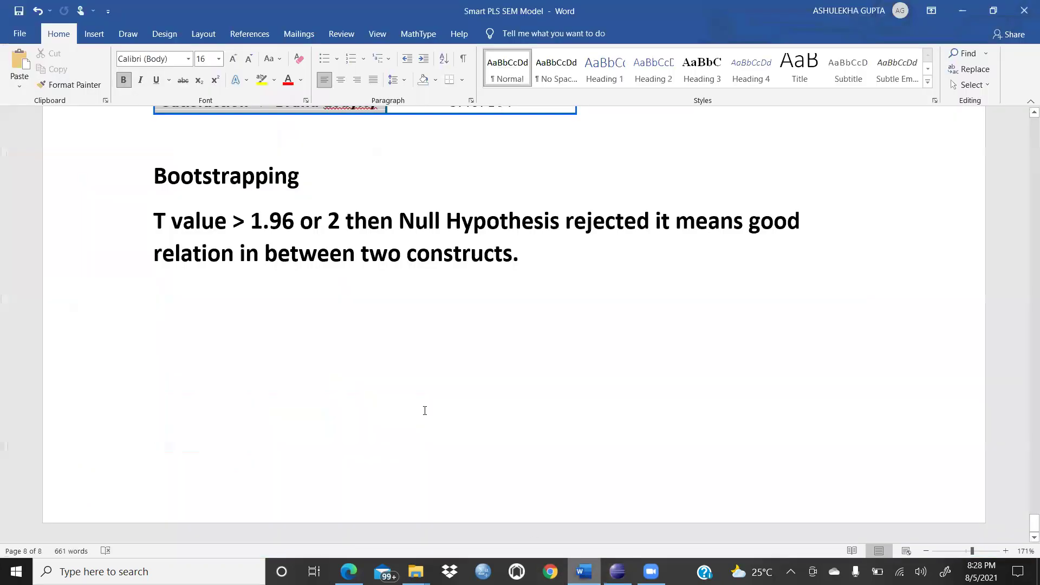